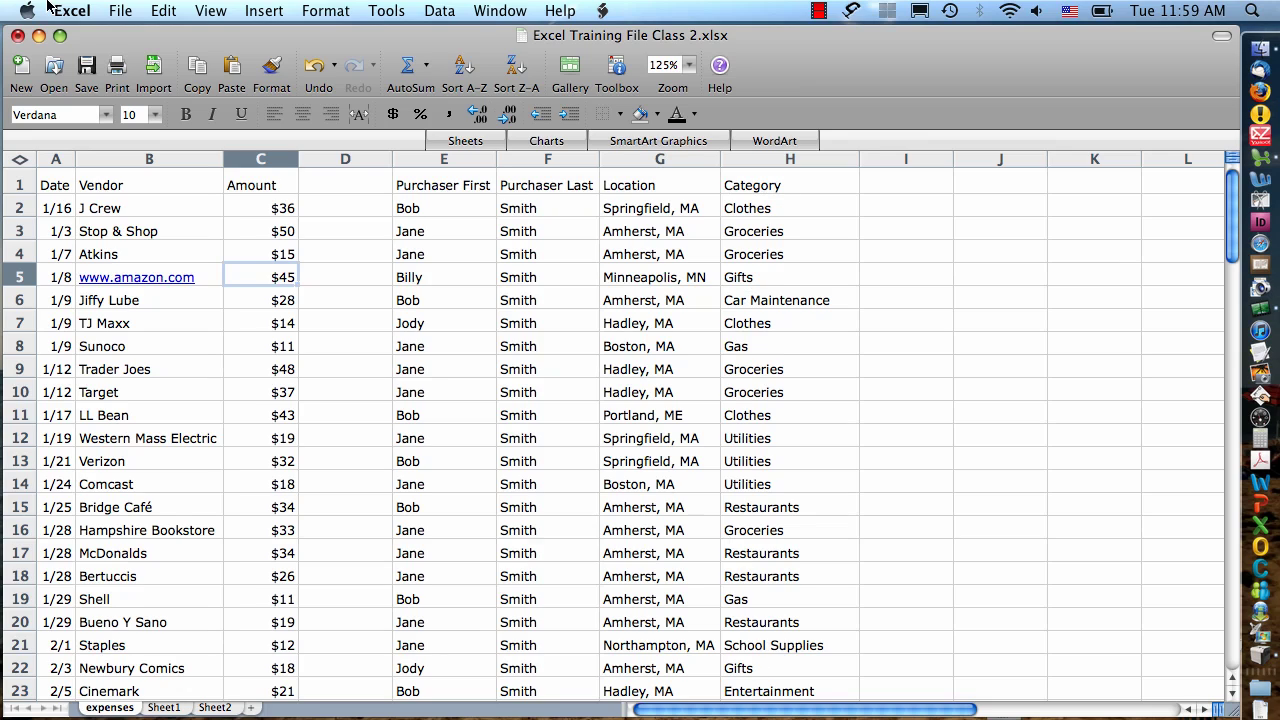
# Show the Formatting Palette beside the expense sheet, then collapse and re-expand its Font section.
pyautogui.click(207, 10)
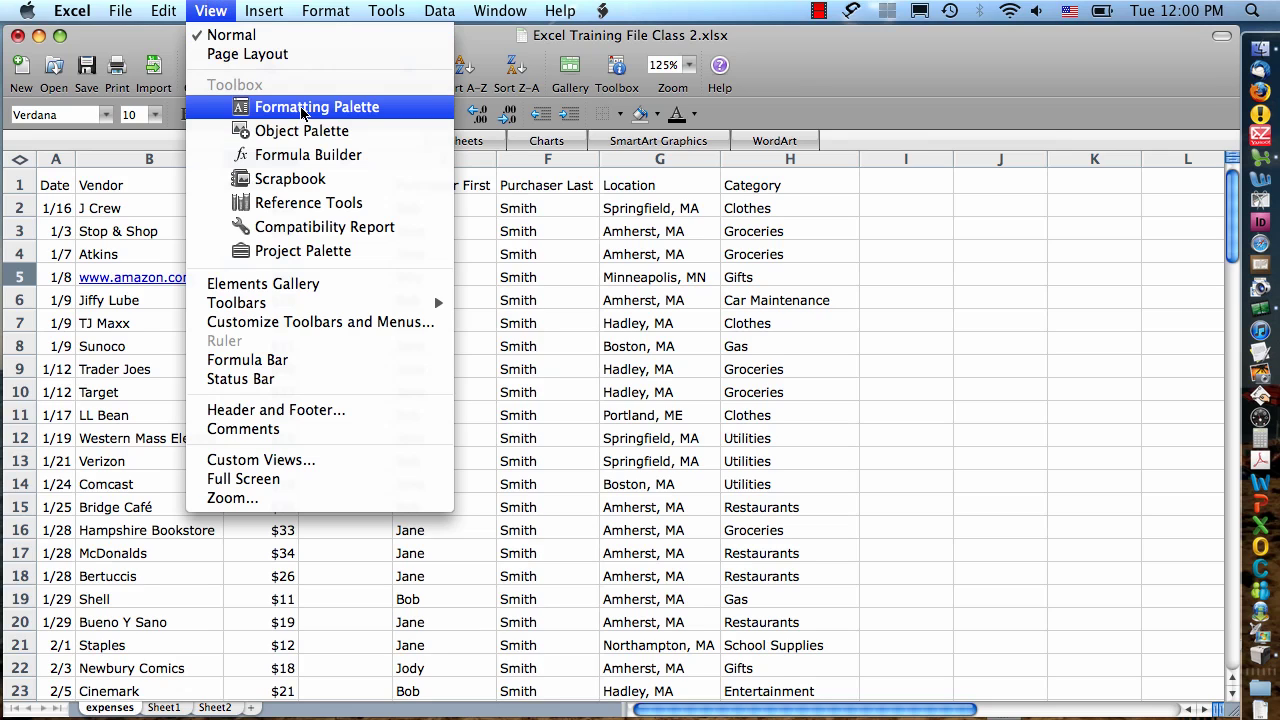
pyautogui.click(301, 108)
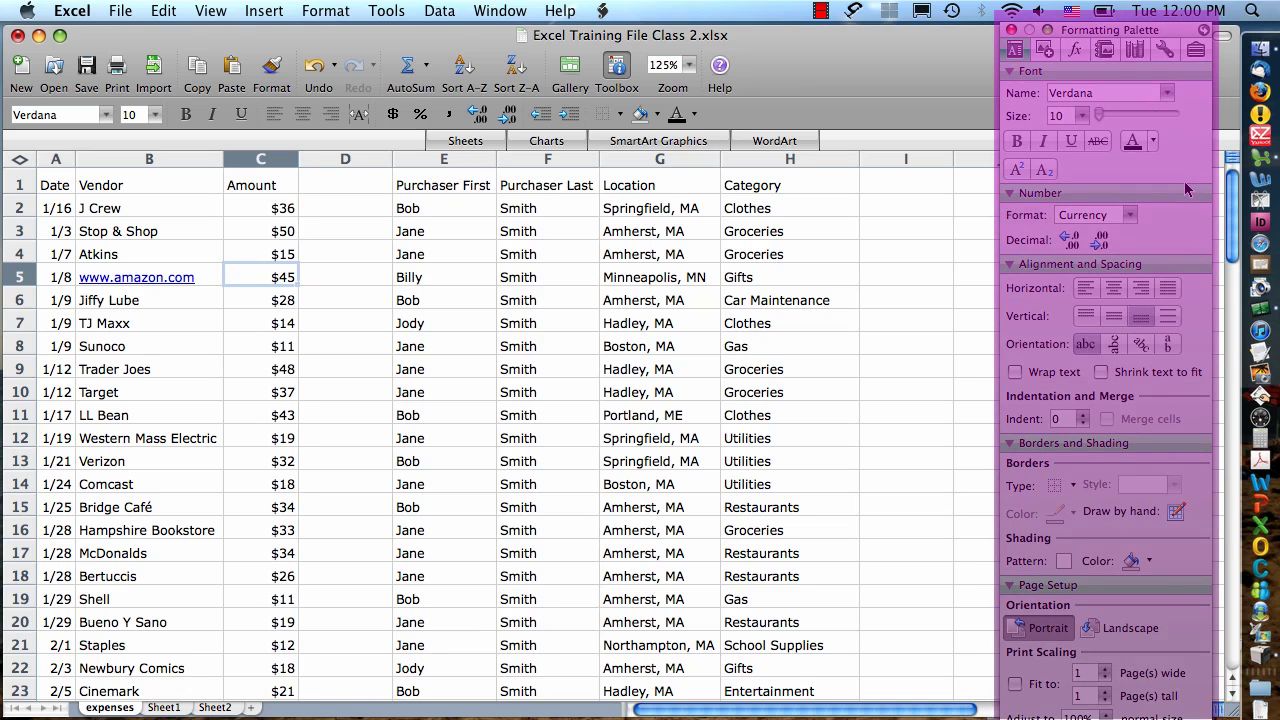
pyautogui.click(1010, 73)
pyautogui.click(1010, 73)
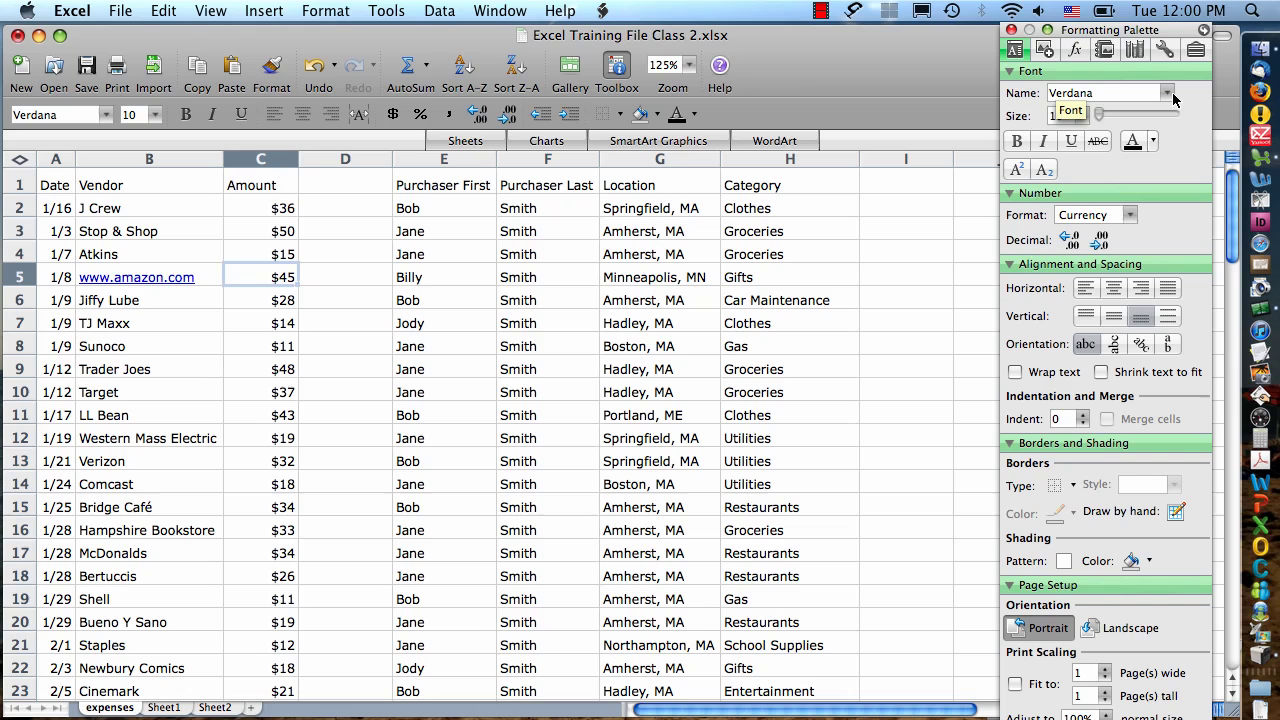
# Set the row 1 headers to Abadi MT Condensed Extra Bold at size 12.
pyautogui.click(10, 176)
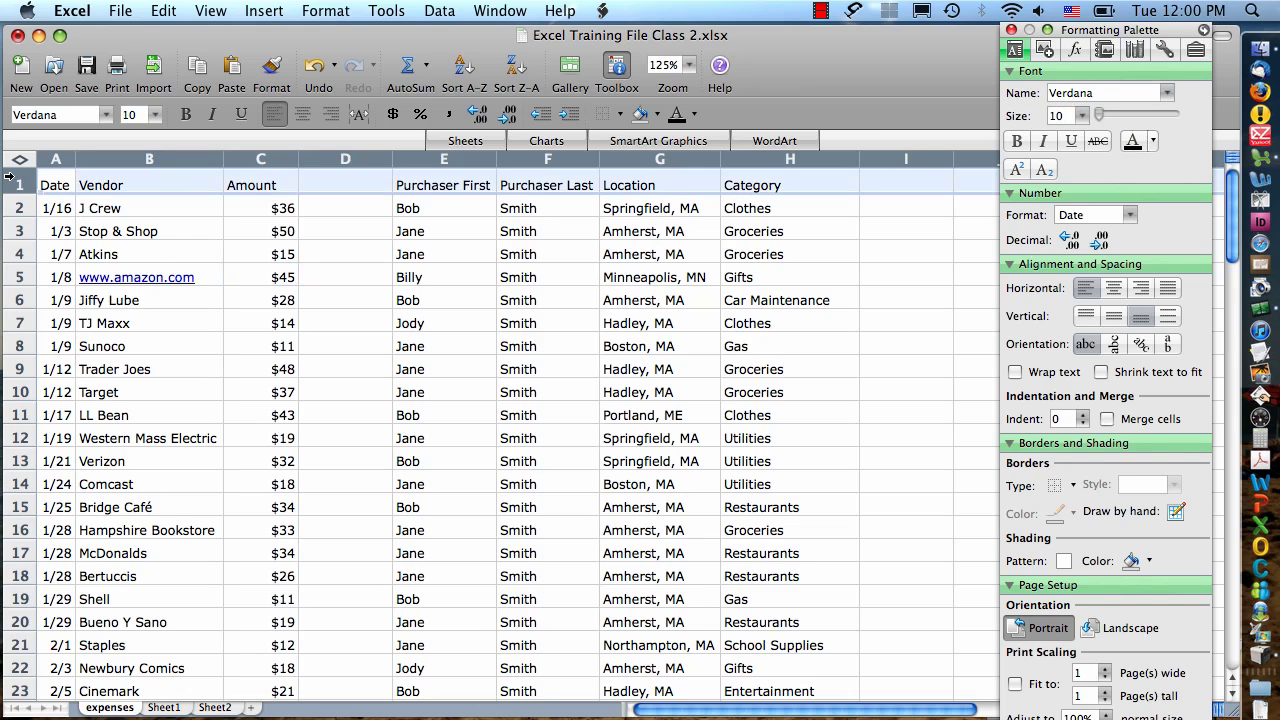
pyautogui.click(1166, 94)
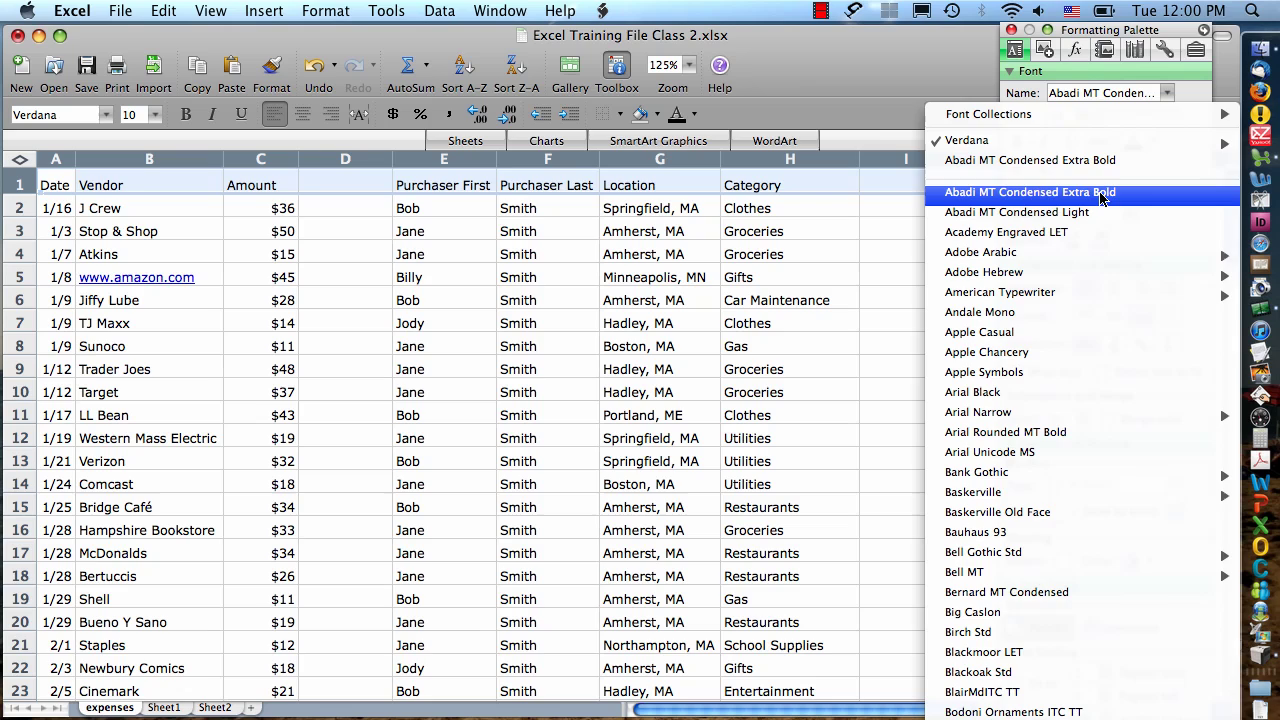
pyautogui.click(1100, 194)
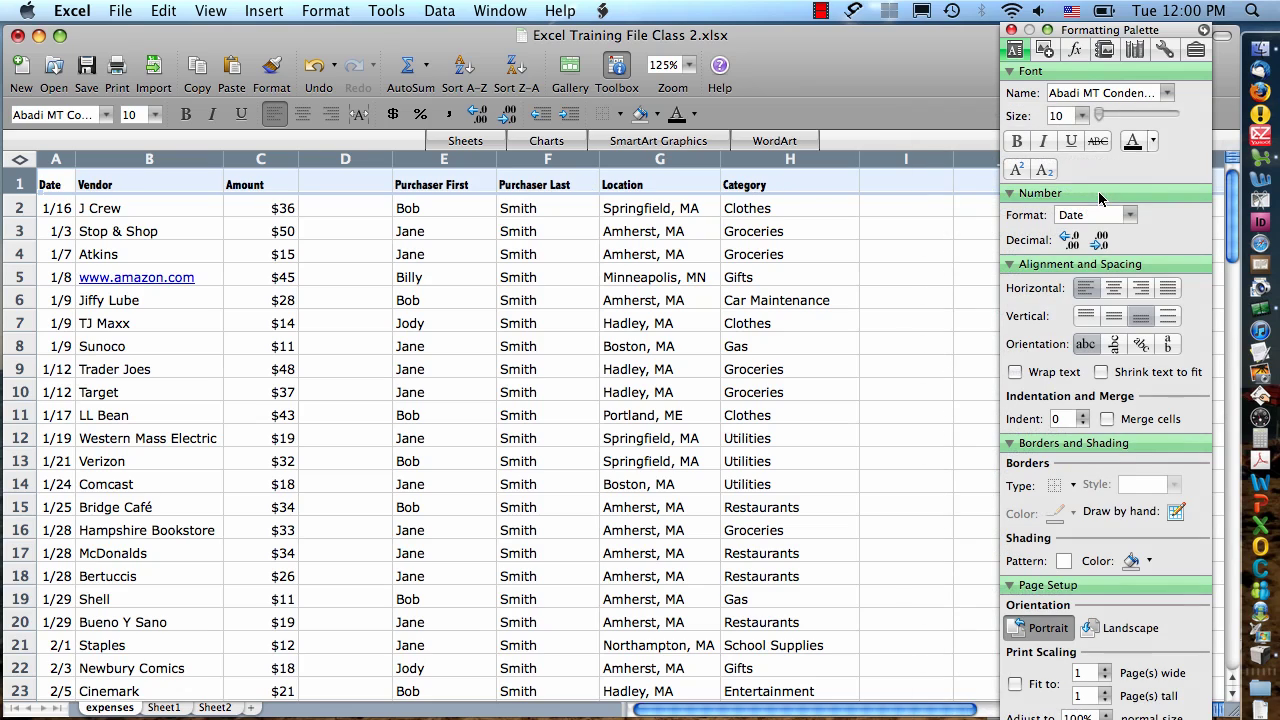
pyautogui.click(1081, 116)
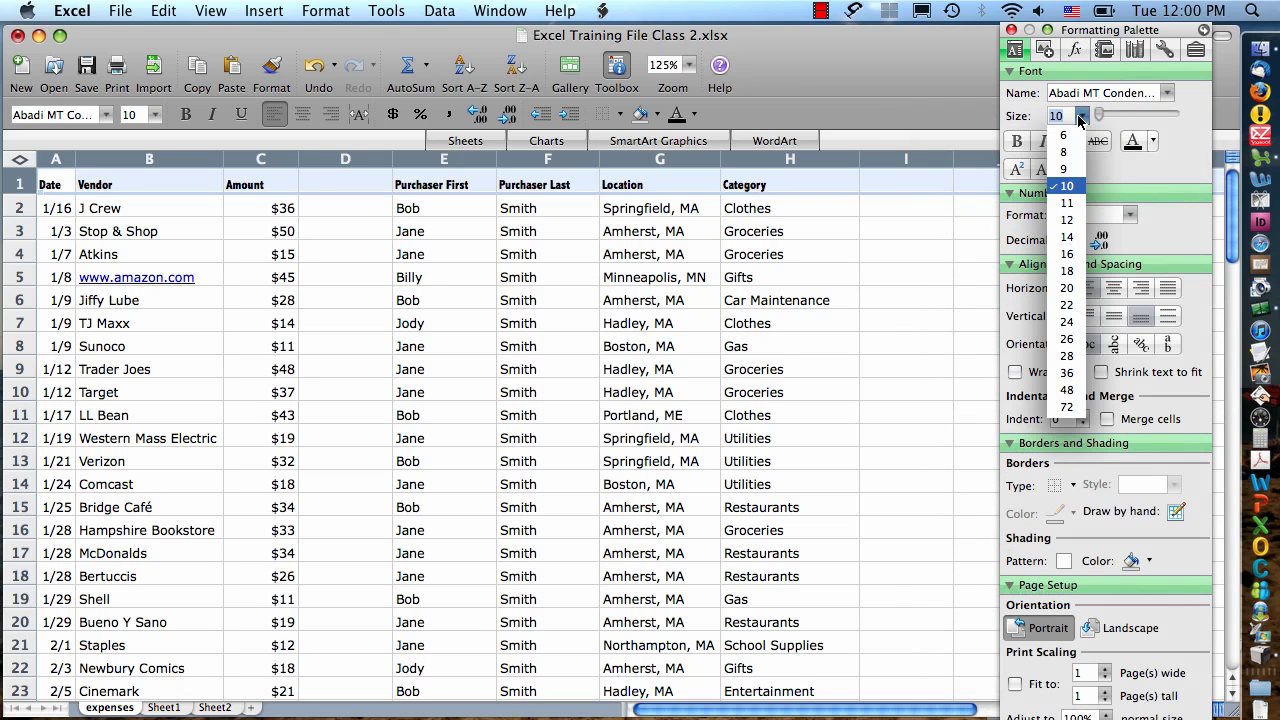
pyautogui.click(1080, 118)
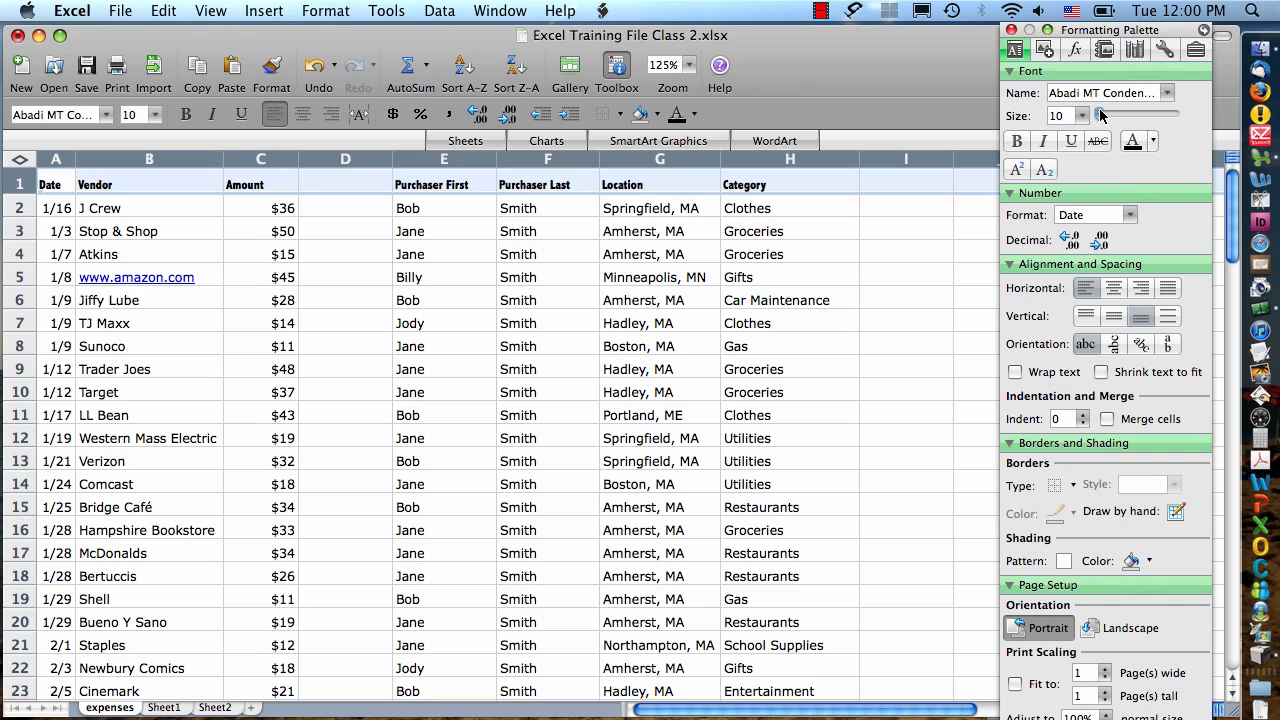
pyautogui.moveTo(1101, 116); pyautogui.dragTo(1104, 118)
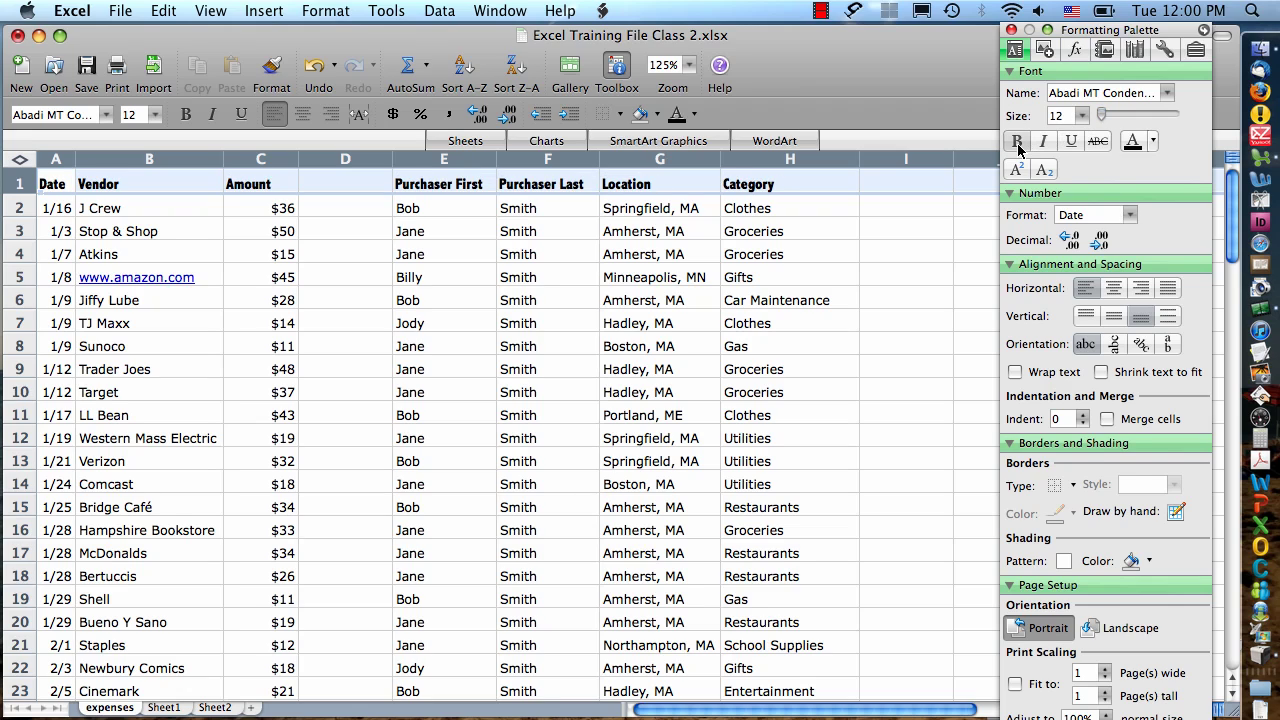
# Make the row 1 headers bold and red, with italic tried and removed.
pyautogui.click(1018, 144)
pyautogui.click(1046, 144)
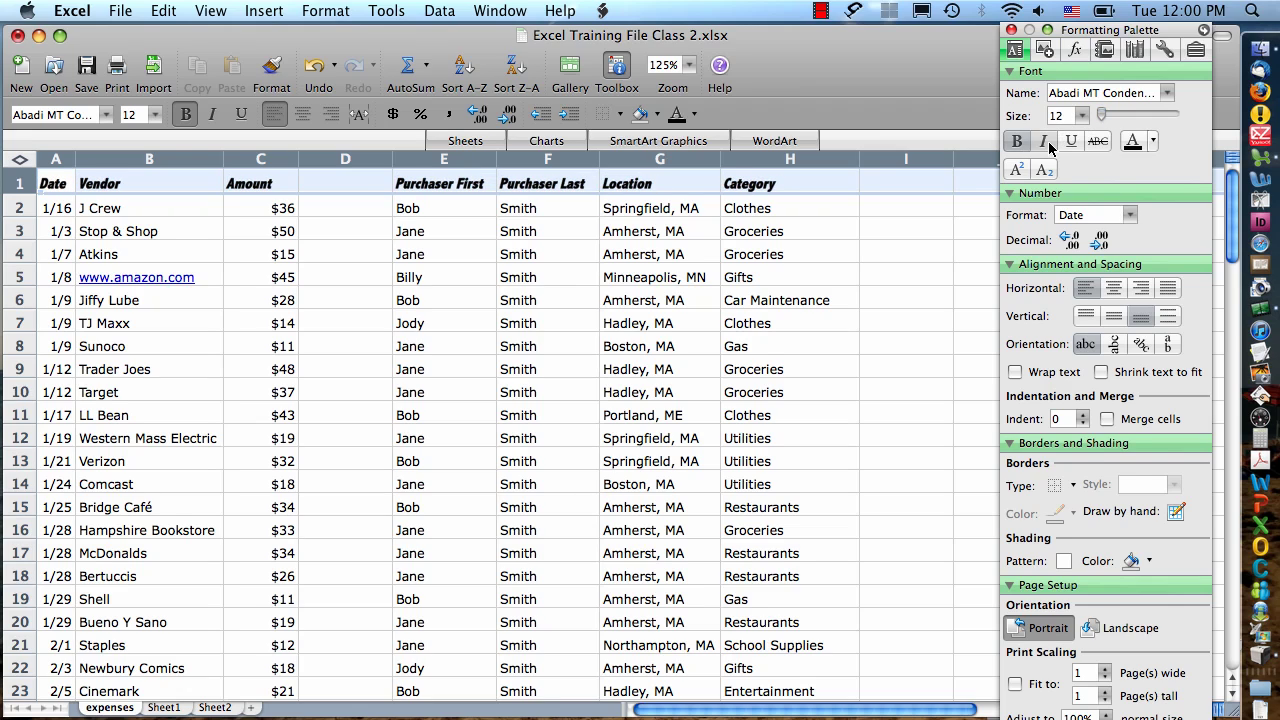
pyautogui.click(1046, 144)
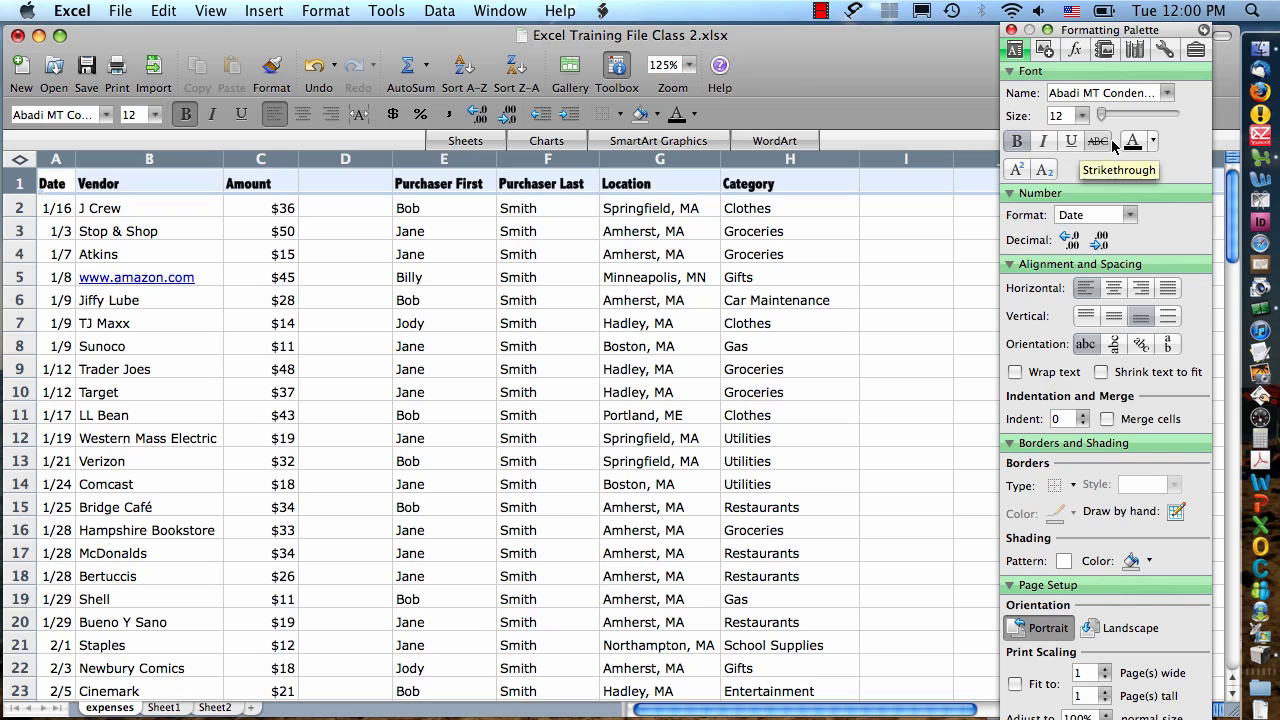
pyautogui.click(1153, 141)
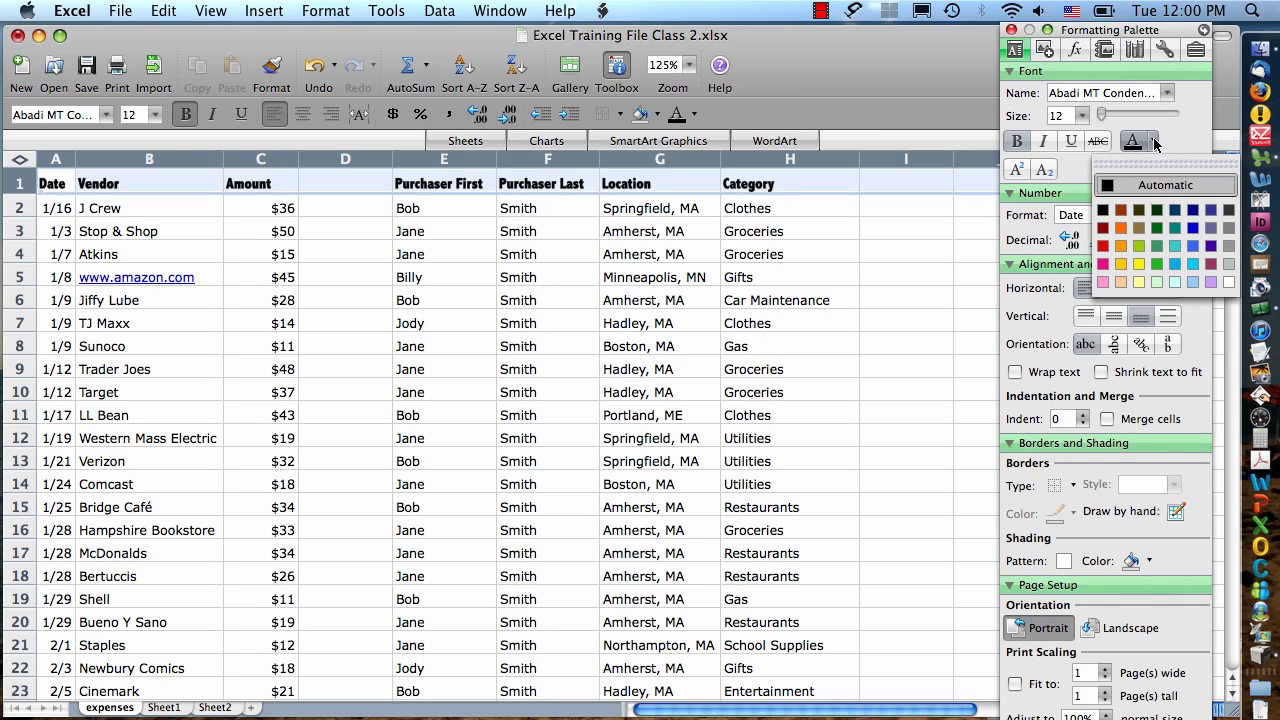
pyautogui.click(1102, 247)
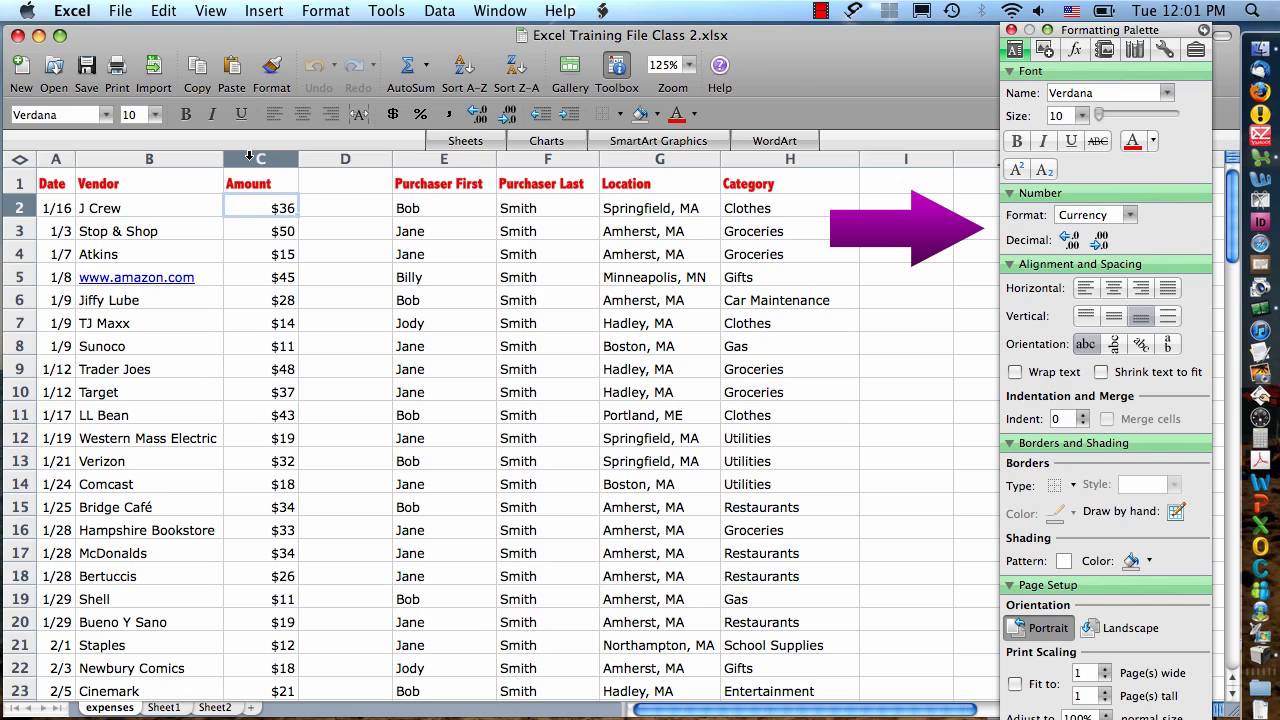
pyautogui.click(249, 158)
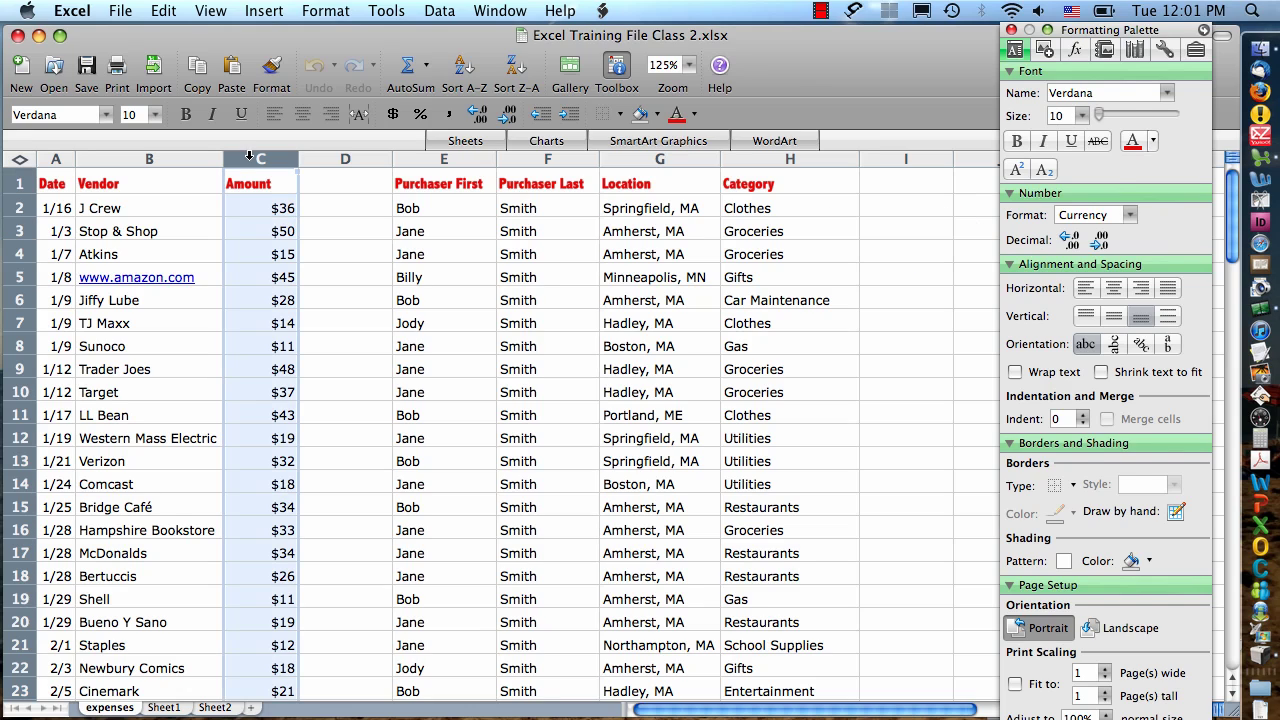
pyautogui.click(1130, 217)
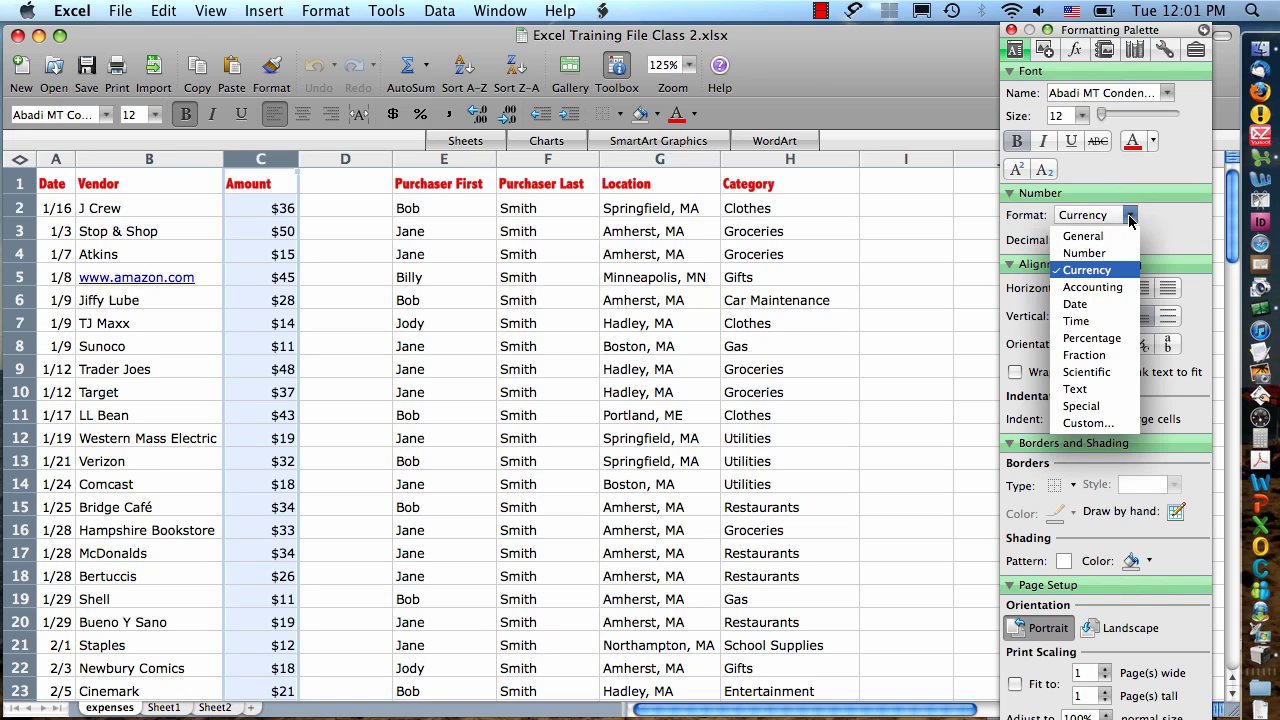
pyautogui.click(1100, 338)
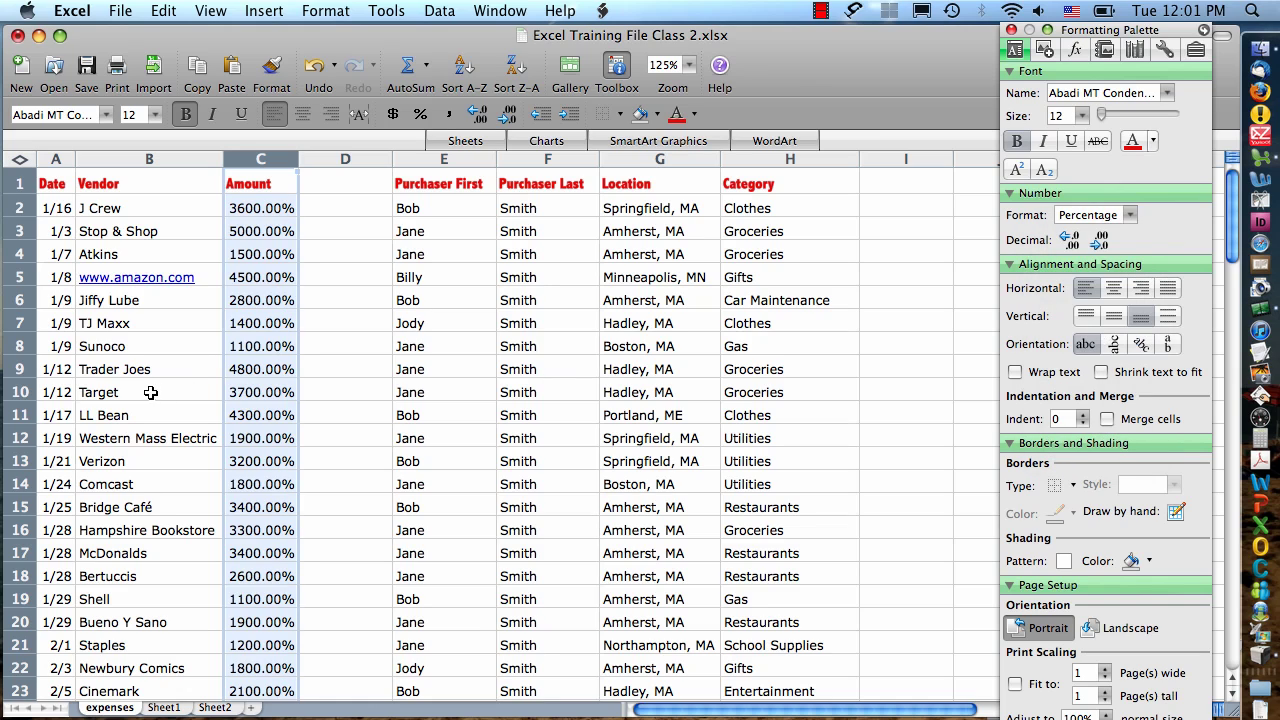
pyautogui.click(1125, 219)
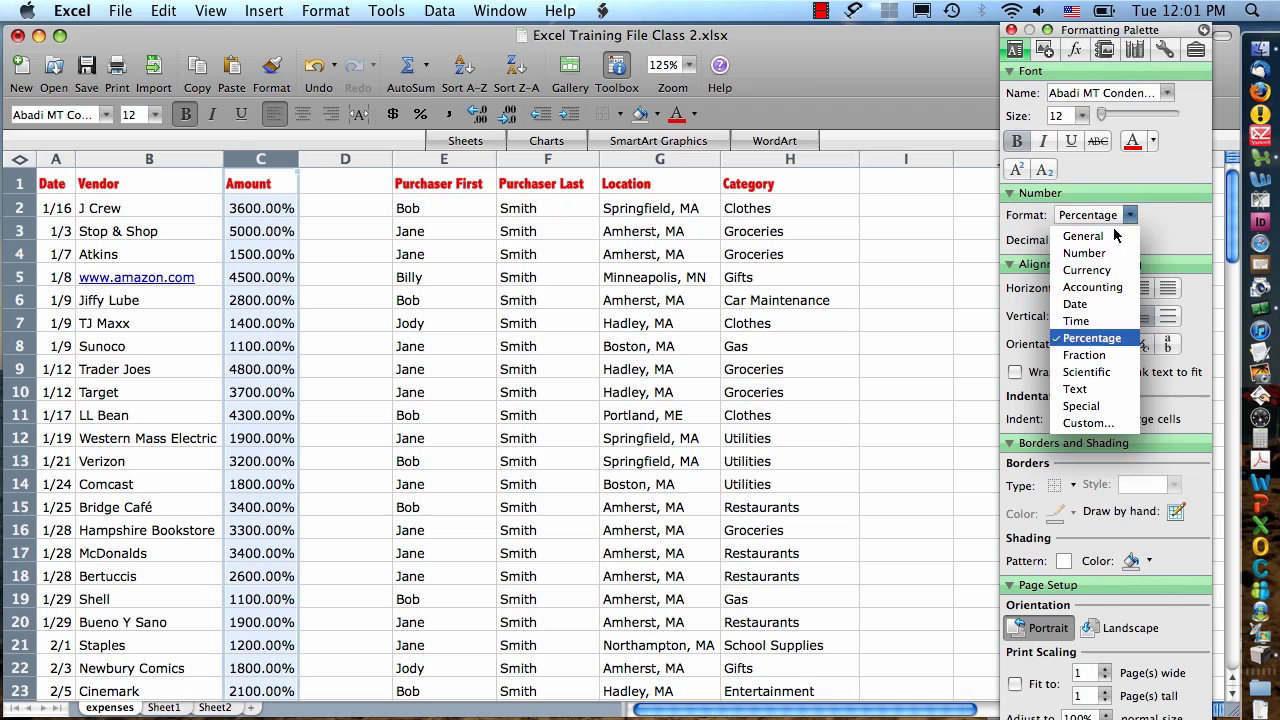
pyautogui.click(1100, 261)
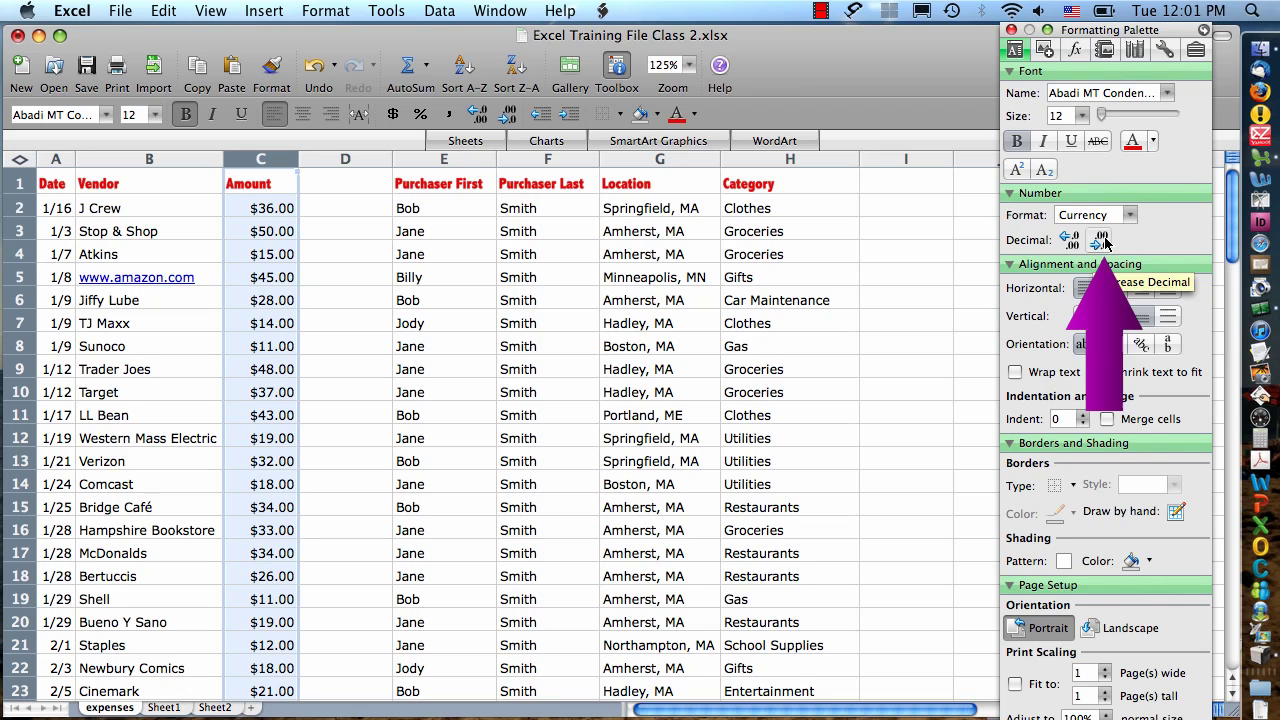
pyautogui.click(1101, 240)
pyautogui.click(1101, 240)
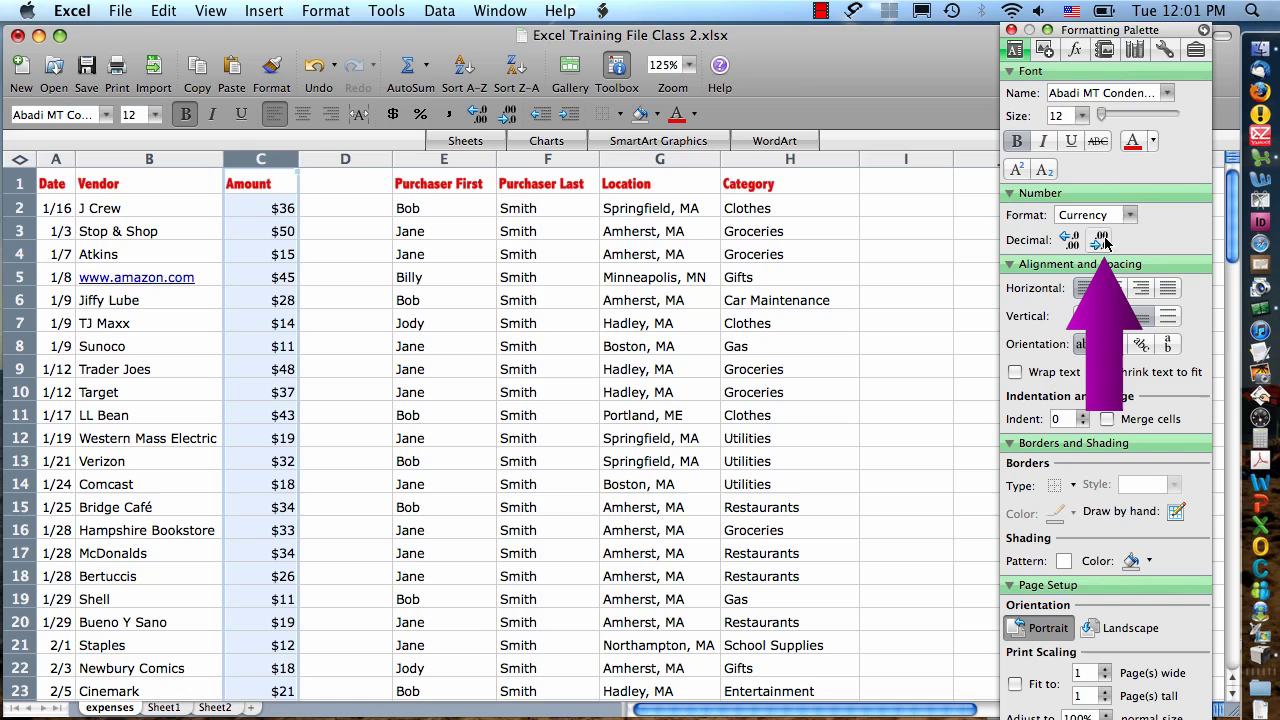
# Restore two decimal places on the Amount column and leave the amounts left-aligned.
pyautogui.click(1069, 240)
pyautogui.click(1069, 240)
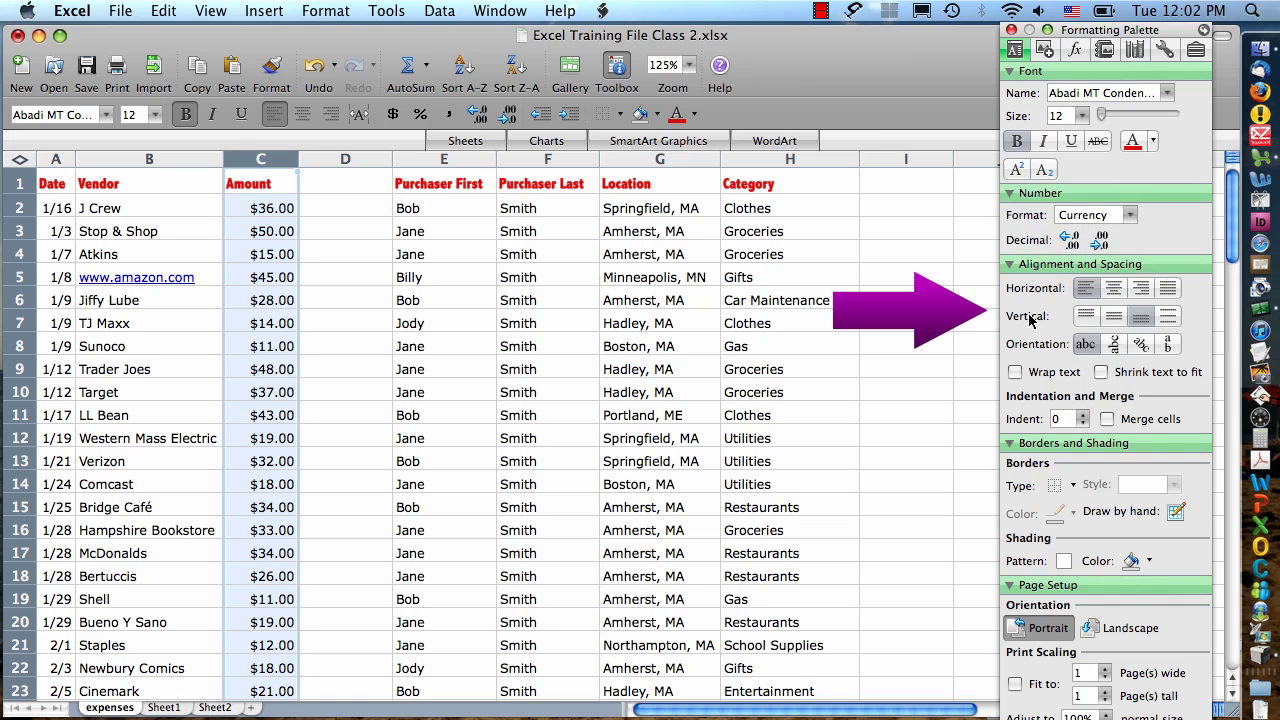
pyautogui.click(1110, 289)
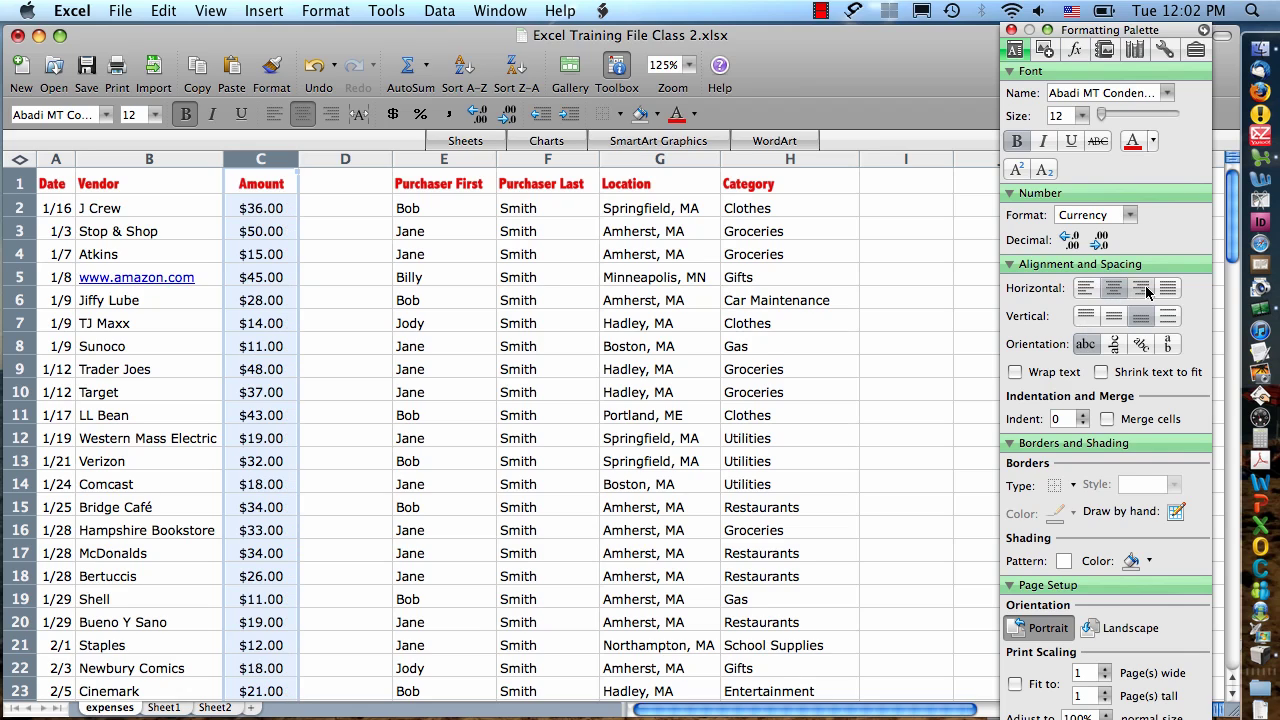
pyautogui.click(1142, 289)
pyautogui.click(1086, 289)
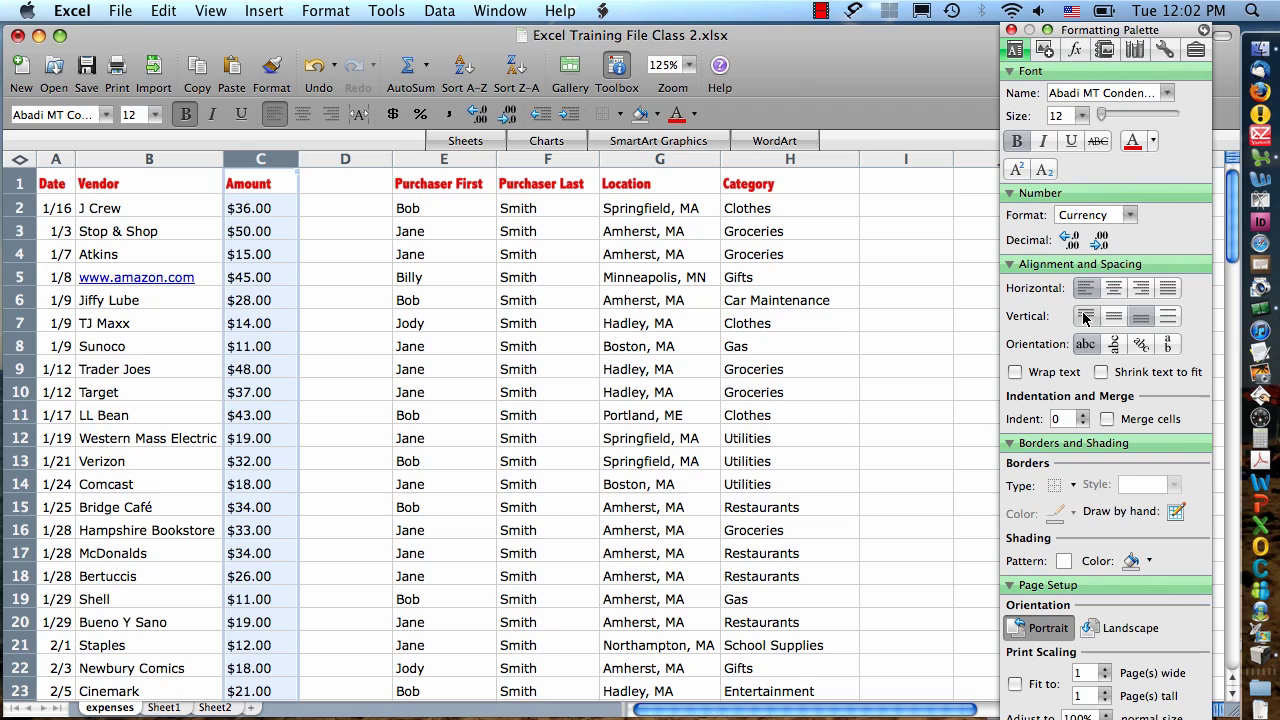
pyautogui.click(86, 233)
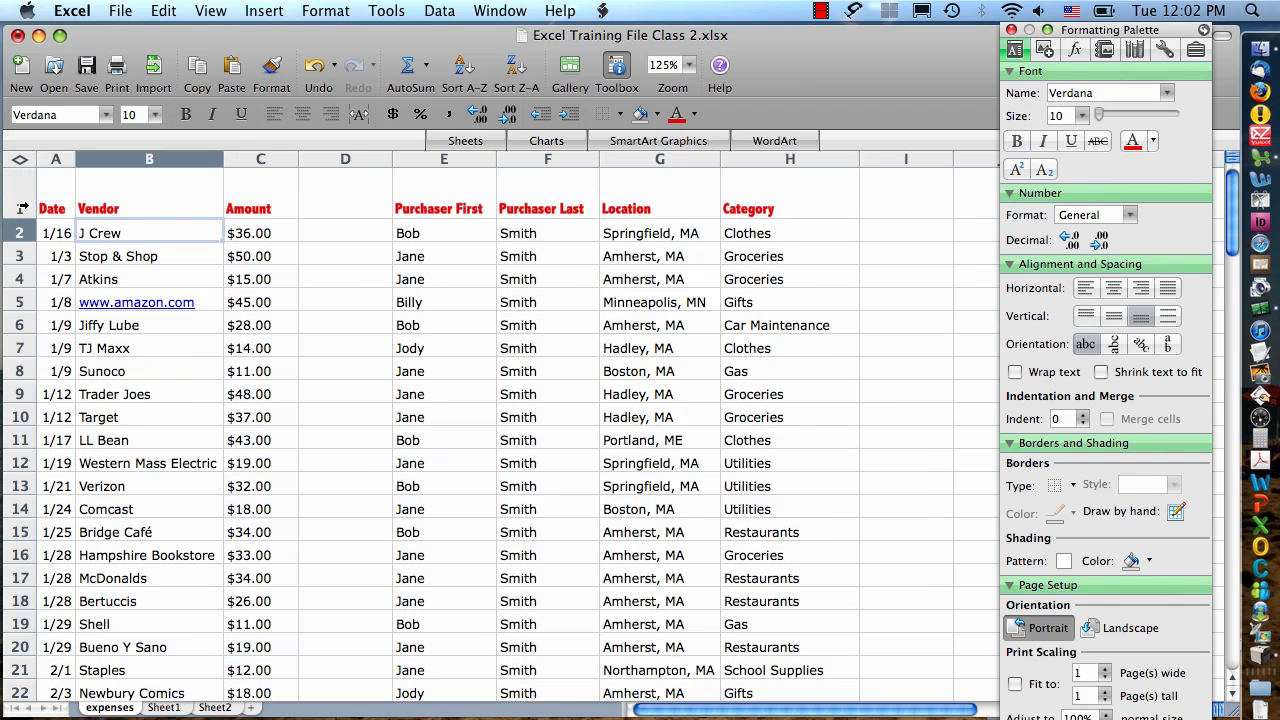
# Top-align the row 1 headers, then try rotating them upward and angling them downward.
pyautogui.click(7, 207)
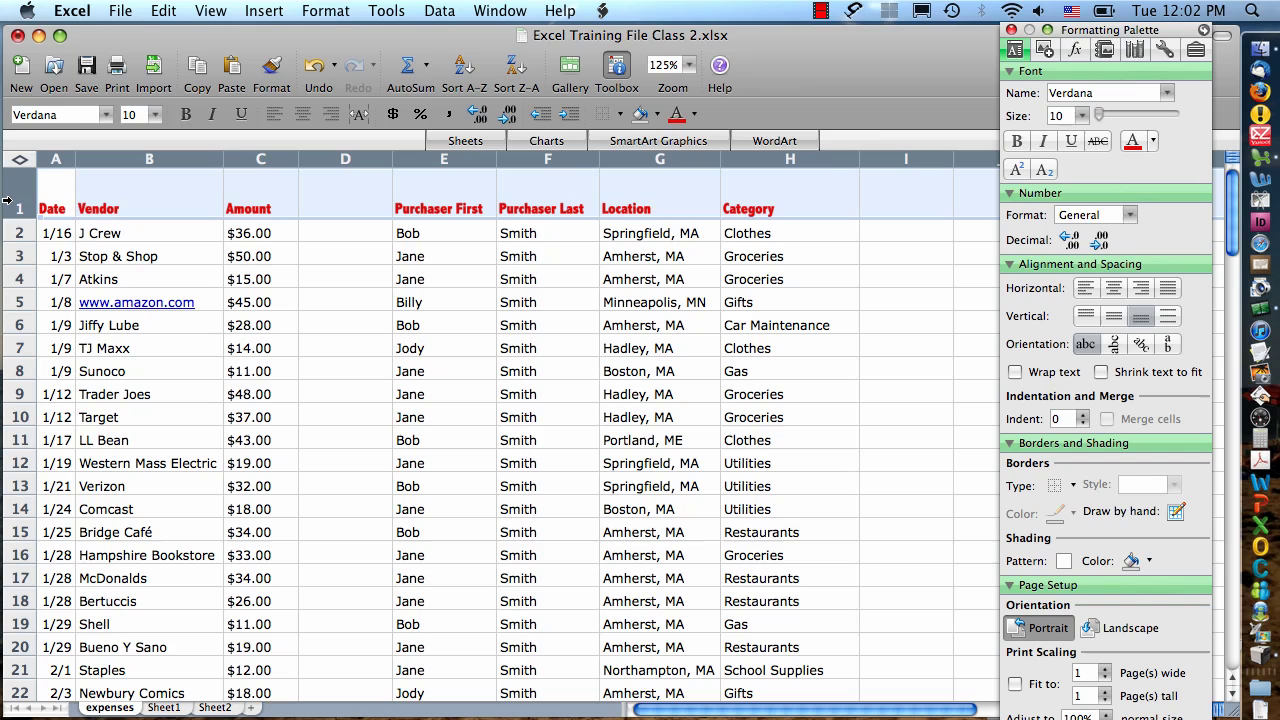
pyautogui.click(1083, 317)
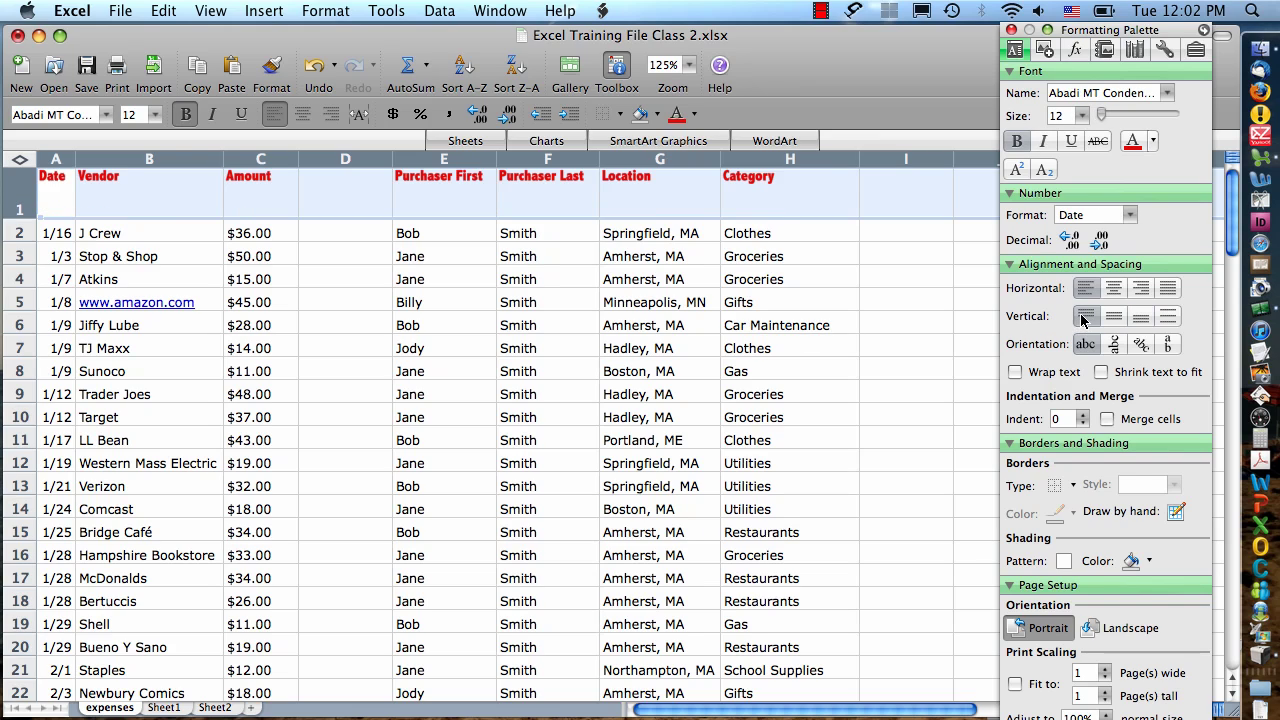
pyautogui.click(1139, 317)
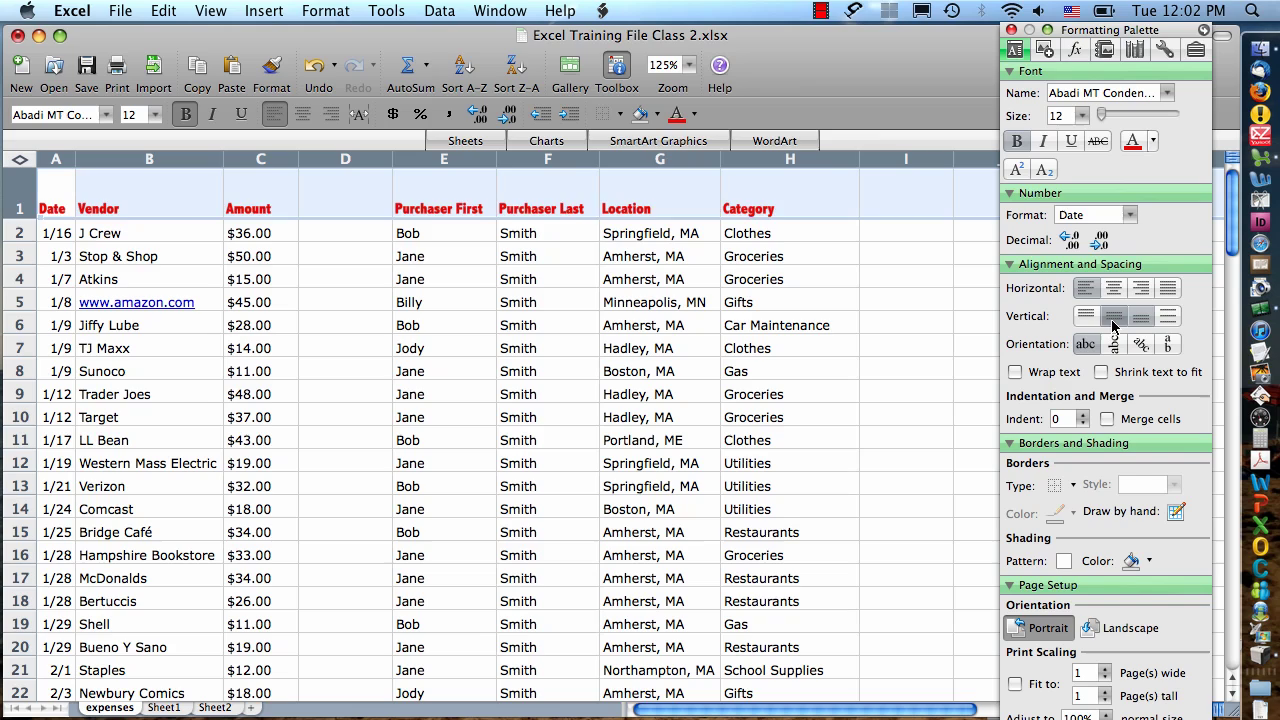
pyautogui.click(1113, 317)
pyautogui.click(1087, 318)
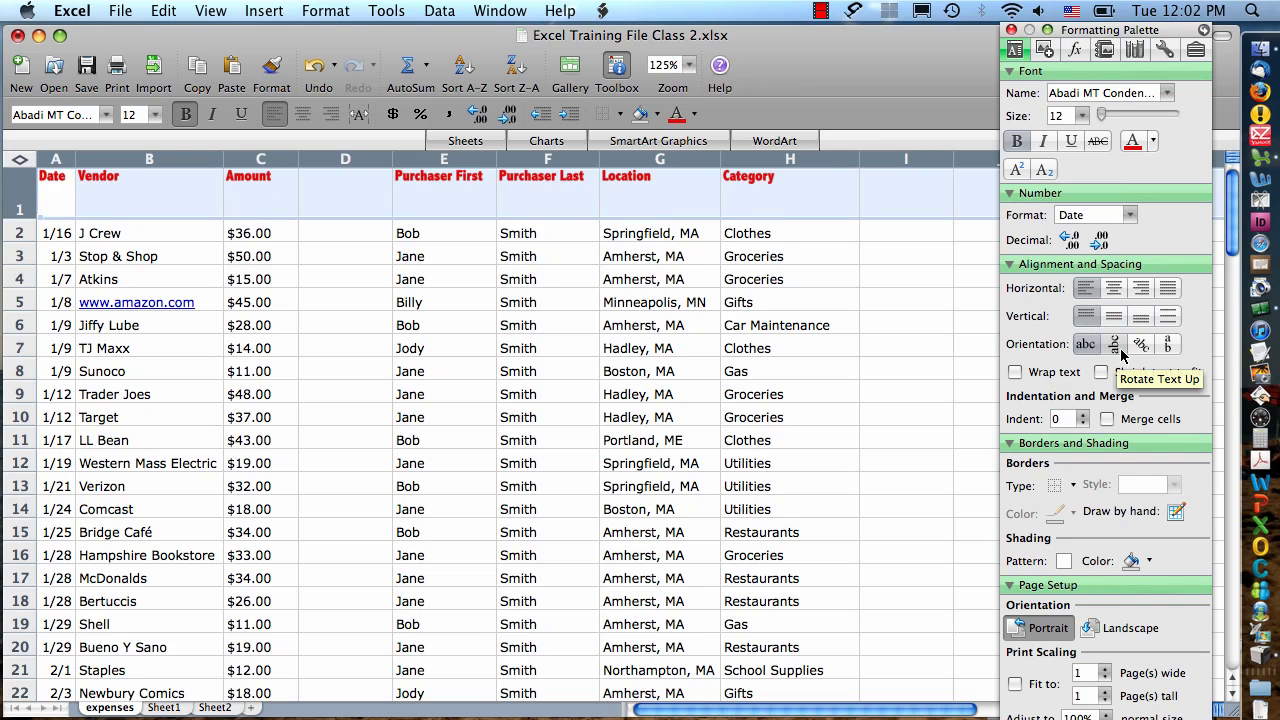
pyautogui.click(1120, 350)
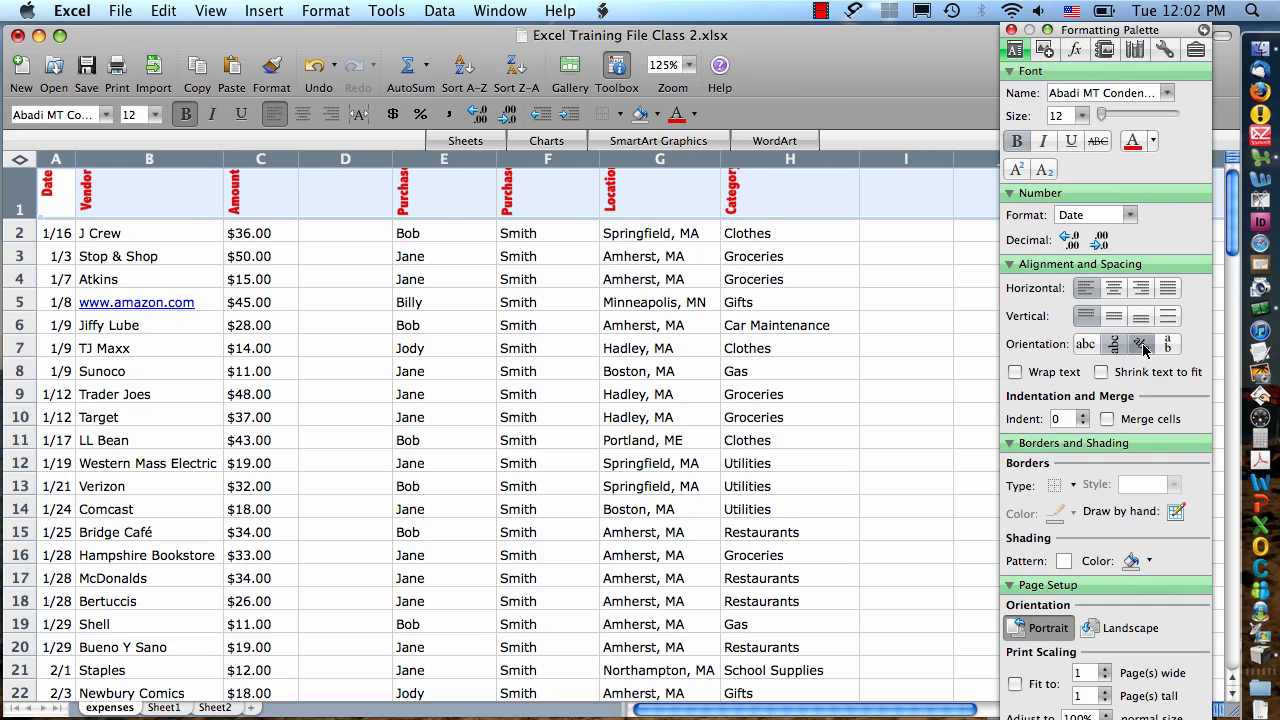
pyautogui.click(1142, 346)
# Return the headers to horizontal, turn on Wrap text in I2, and test then clear a long sentence.
pyautogui.click(1085, 344)
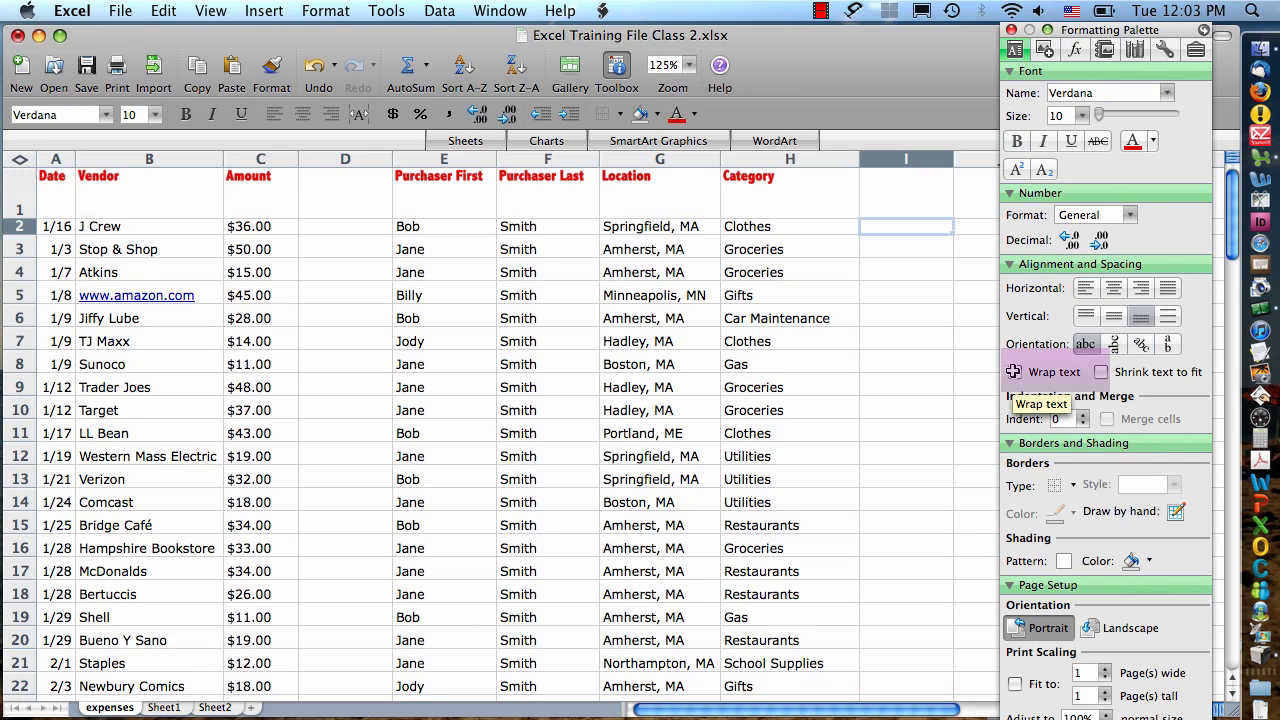
pyautogui.click(1015, 372)
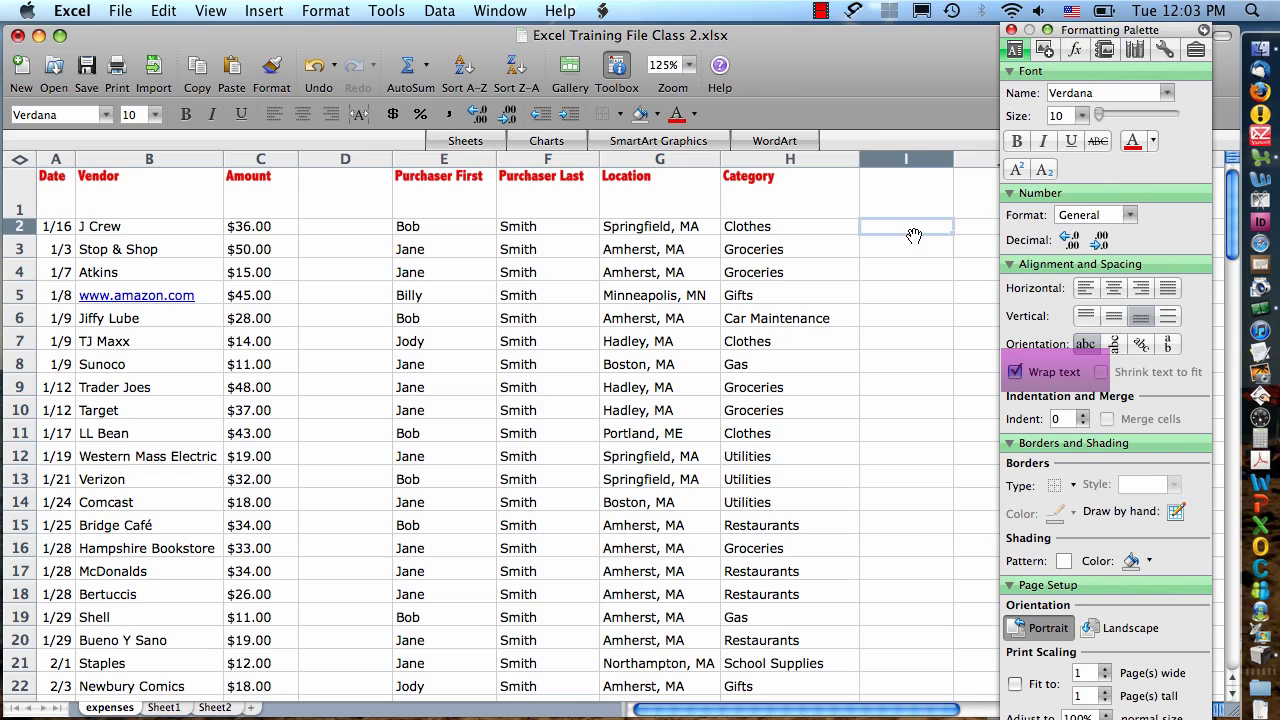
pyautogui.write('this is')
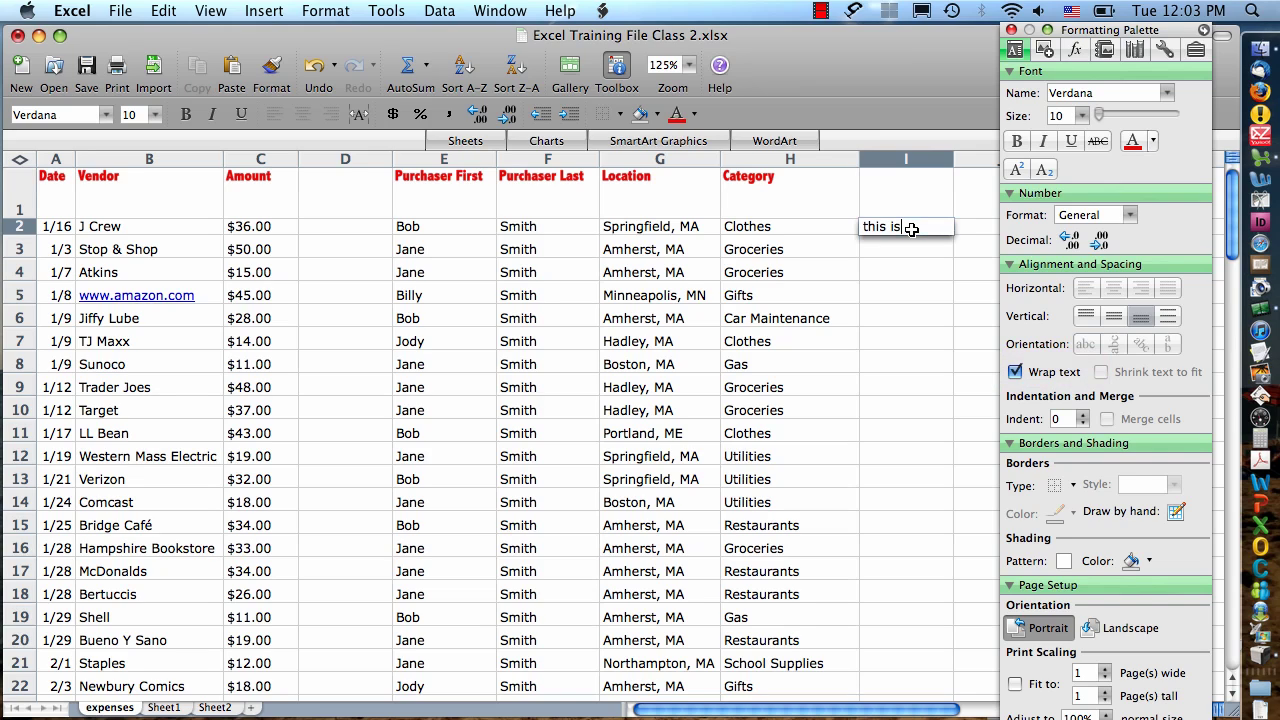
pyautogui.write(' a long sentence')
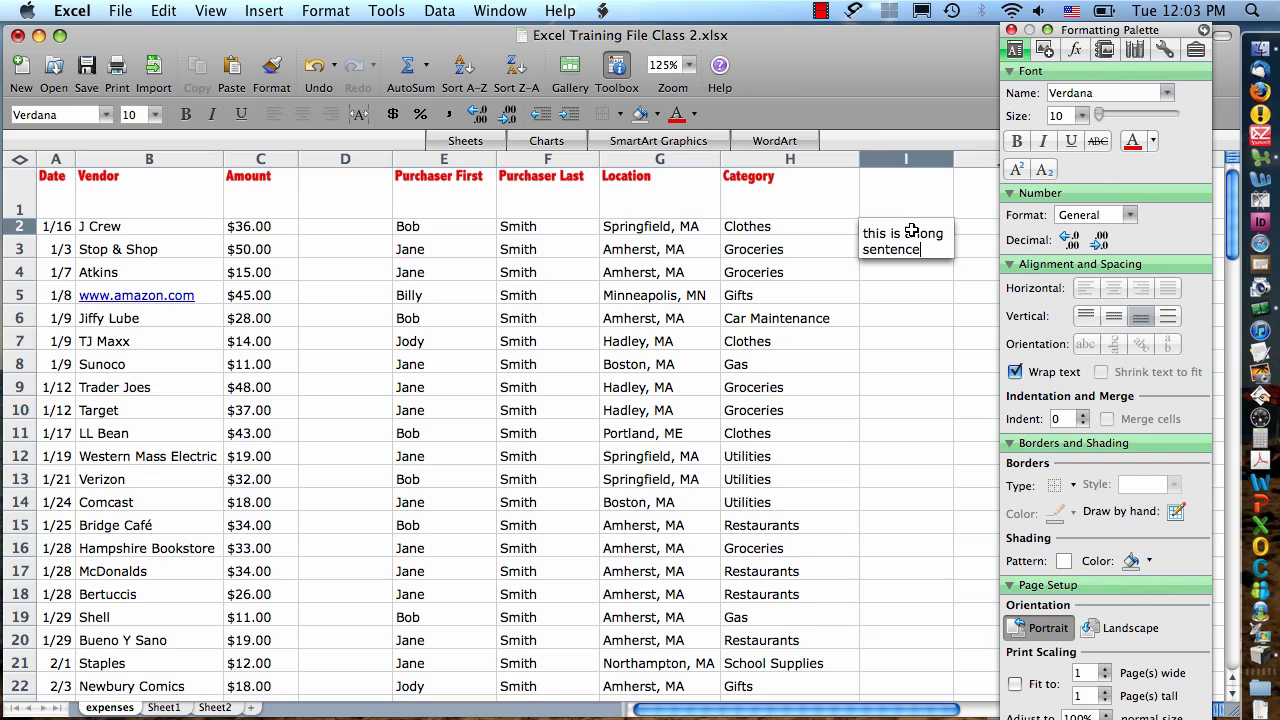
pyautogui.press('Return')
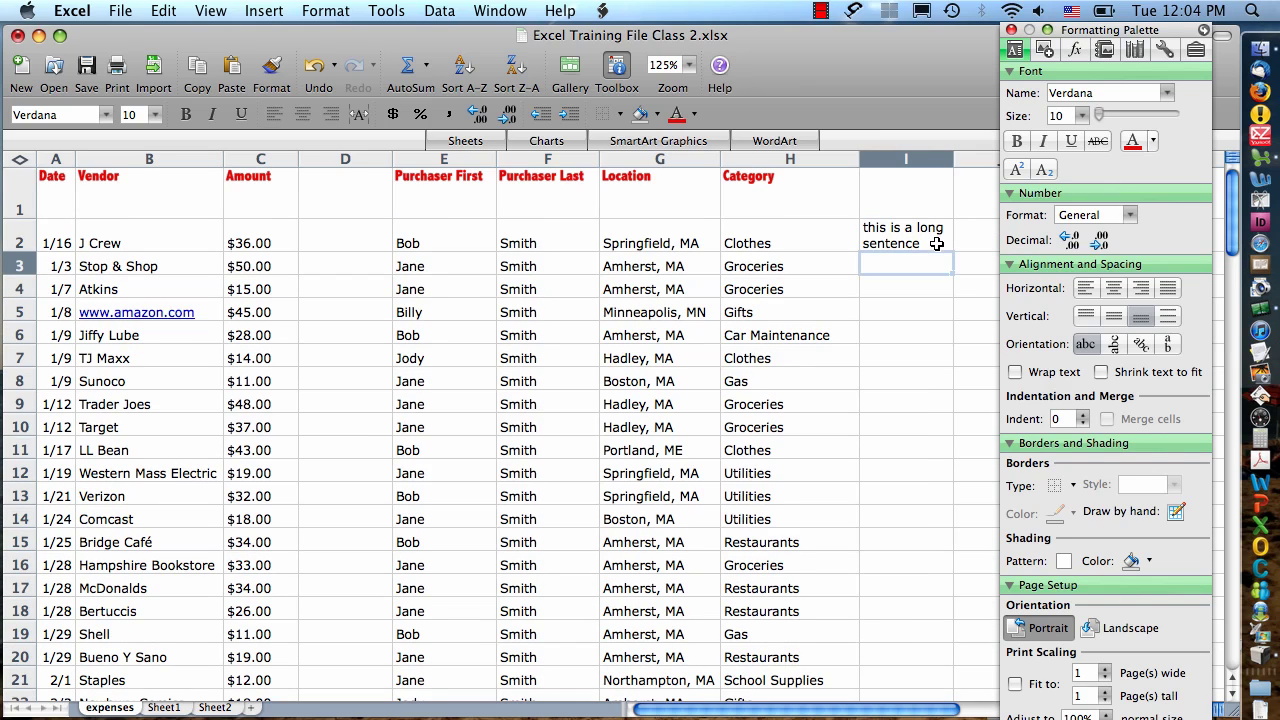
pyautogui.click(936, 243)
pyautogui.press('Delete')
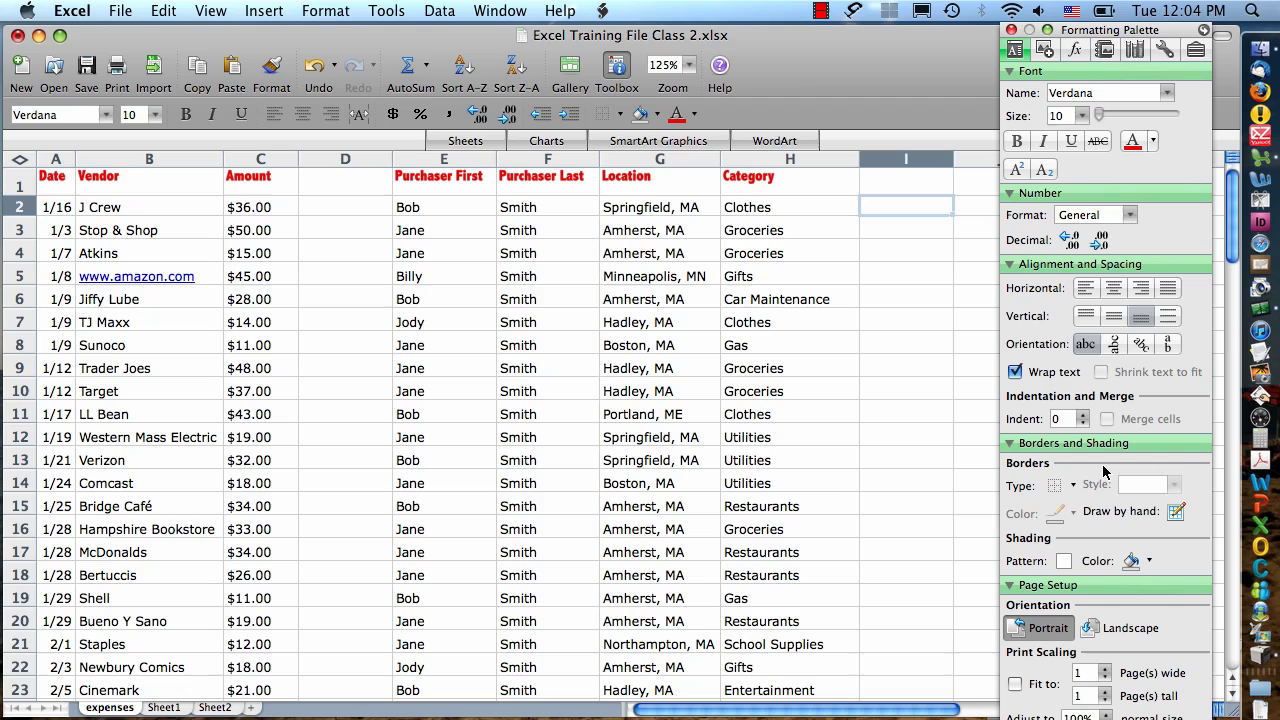
# Try green shading on header row 1, then remove it to leave no fill.
pyautogui.click(18, 185)
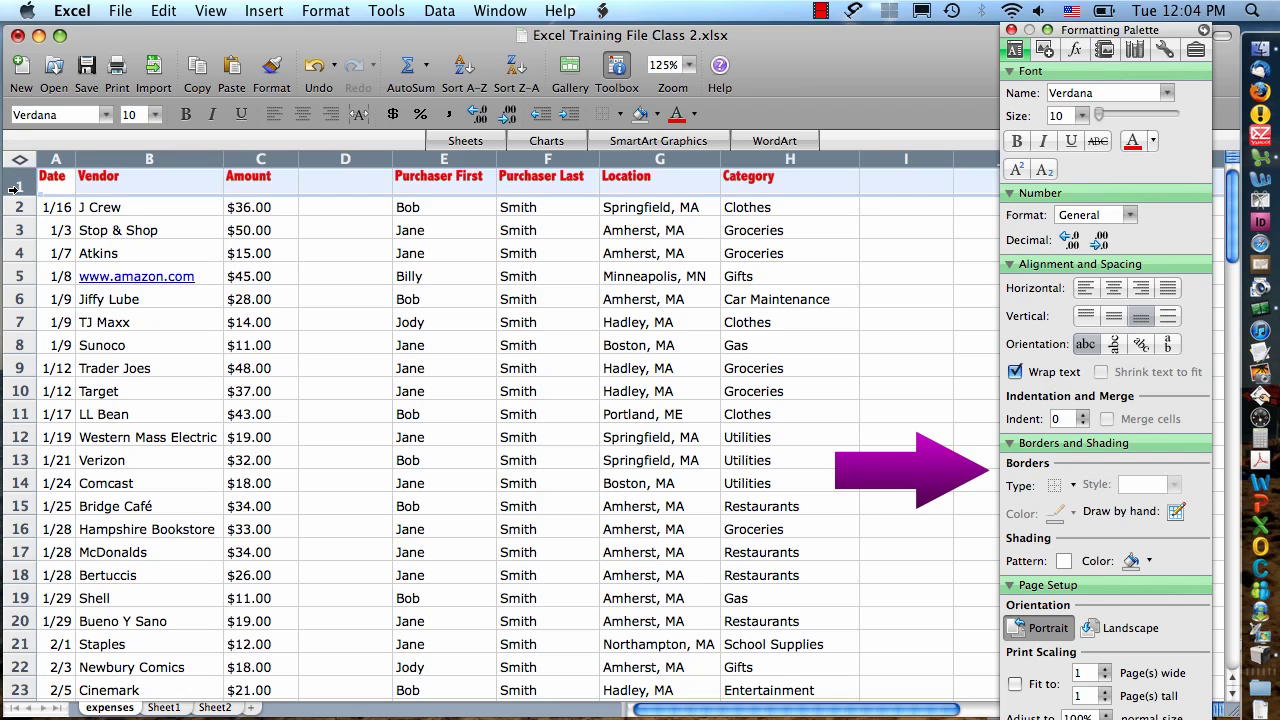
pyautogui.click(1150, 562)
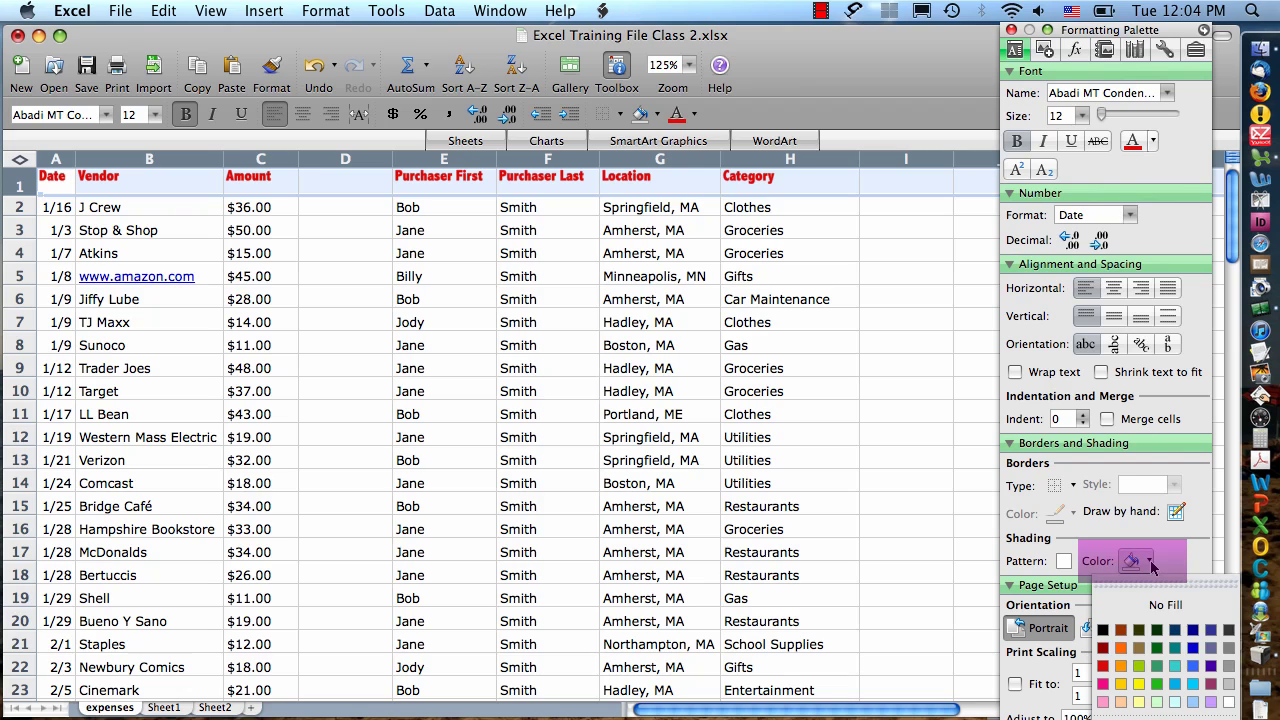
pyautogui.click(1138, 666)
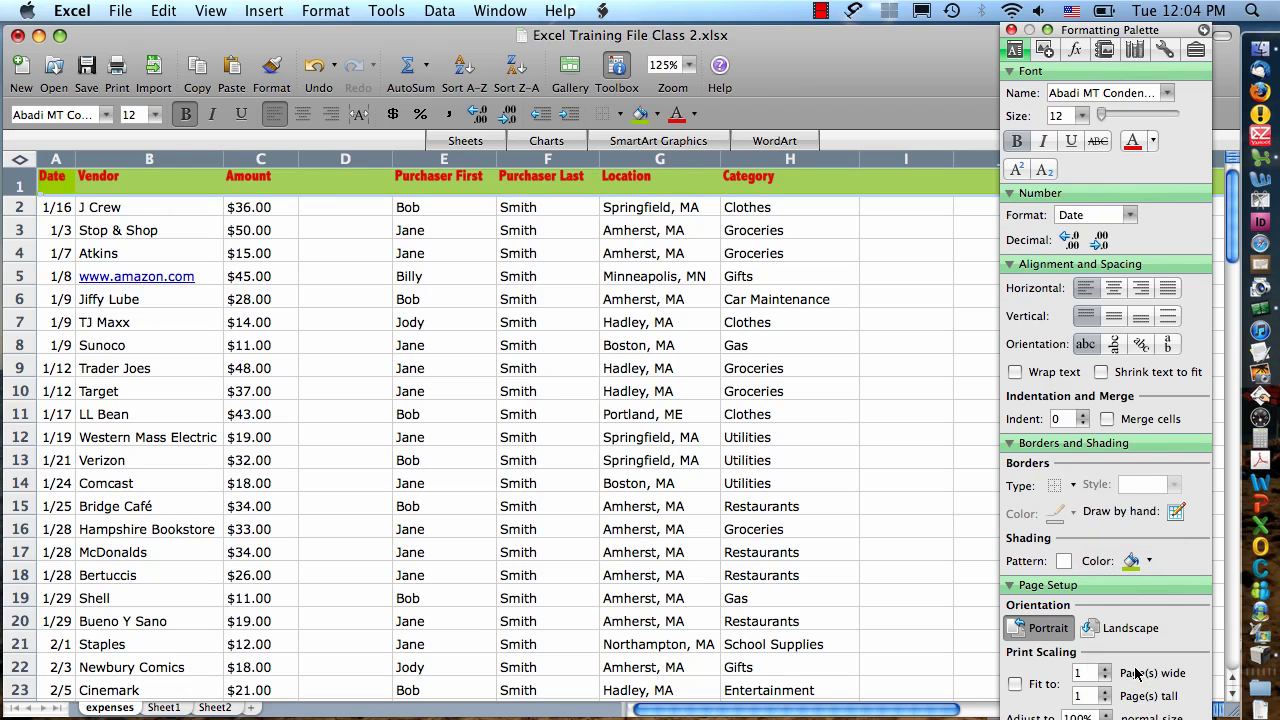
pyautogui.click(1166, 562)
pyautogui.click(1142, 602)
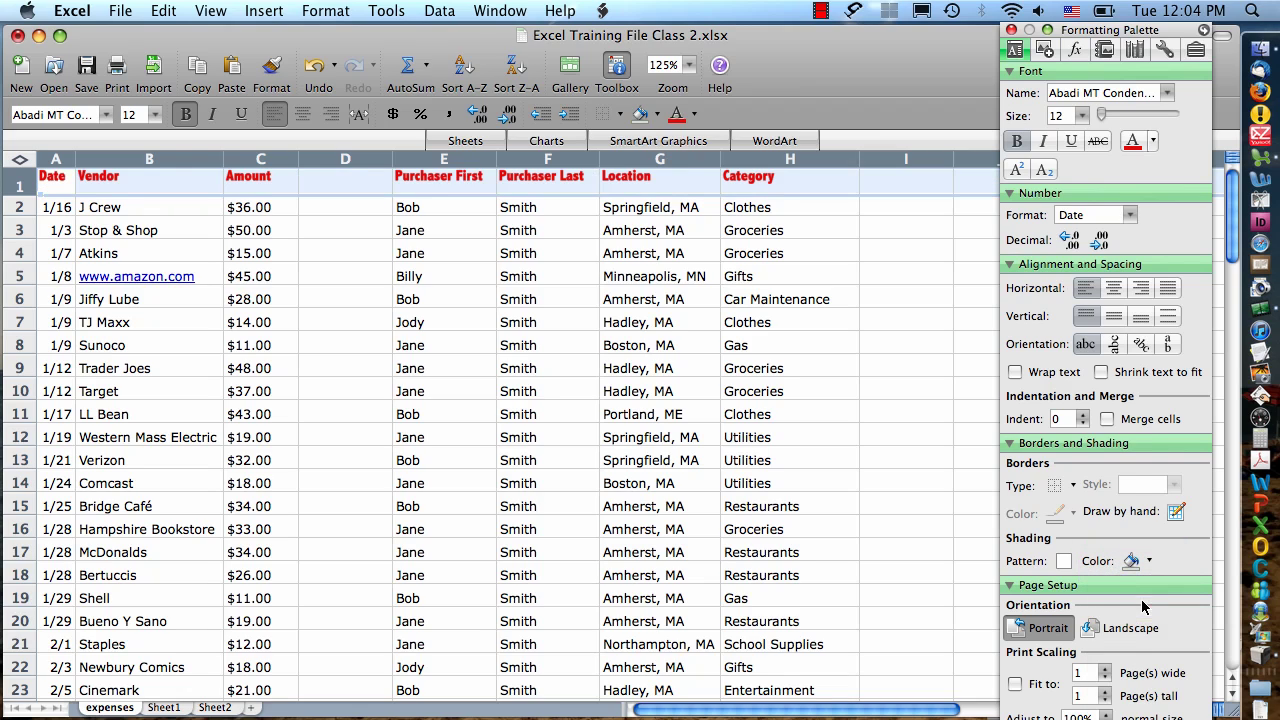
# Put an outside border around row 1, then select the Date column A.
pyautogui.click(1072, 486)
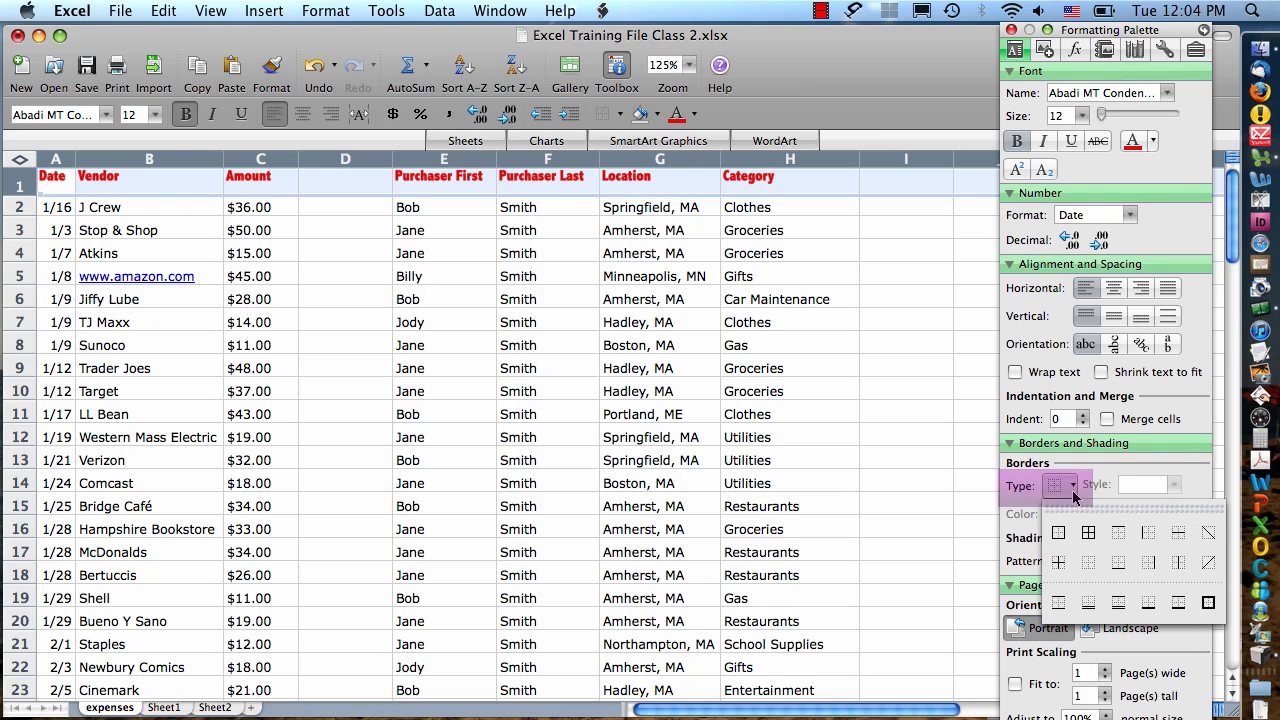
pyautogui.click(1073, 488)
pyautogui.click(1073, 488)
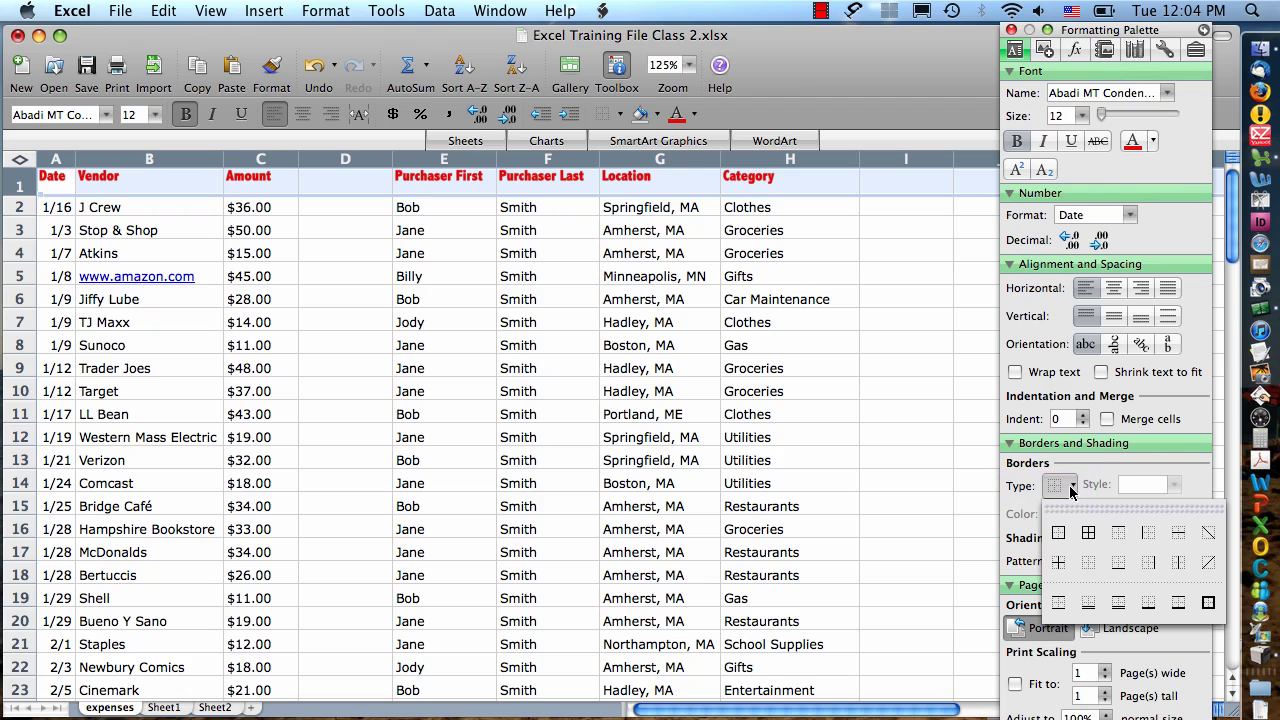
pyautogui.click(1059, 535)
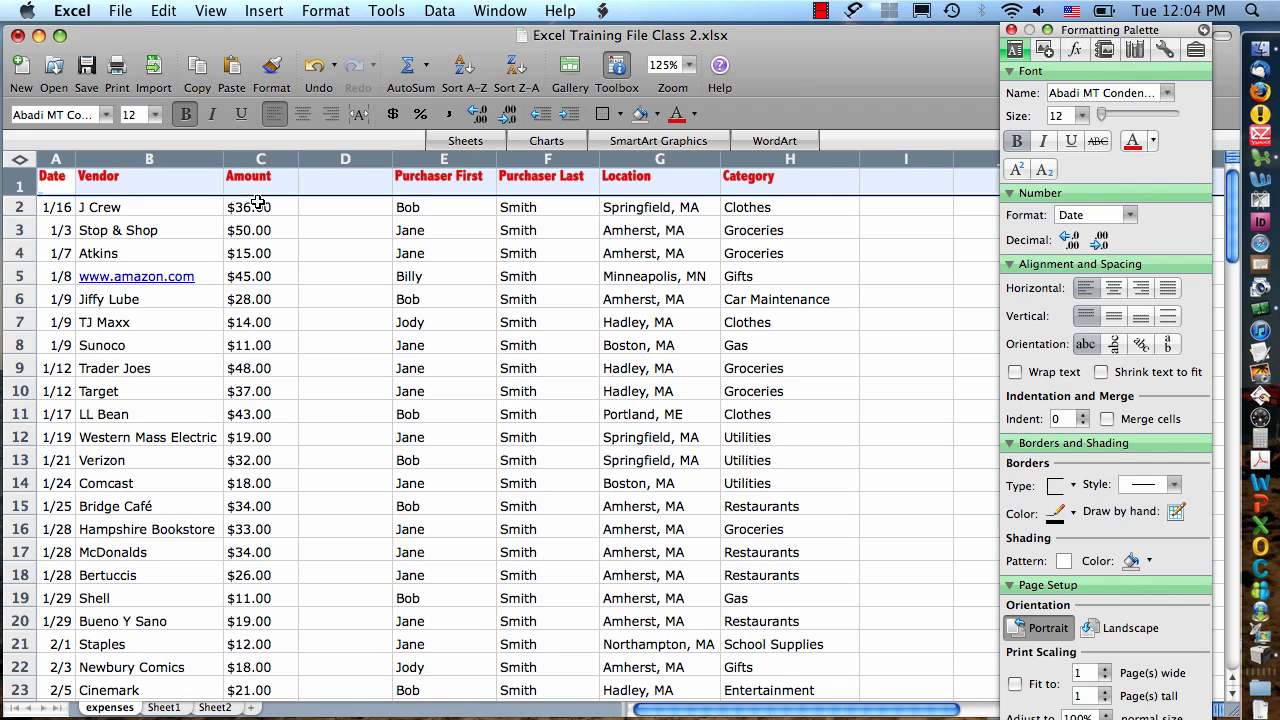
pyautogui.hotkey('ctrl', 'space')
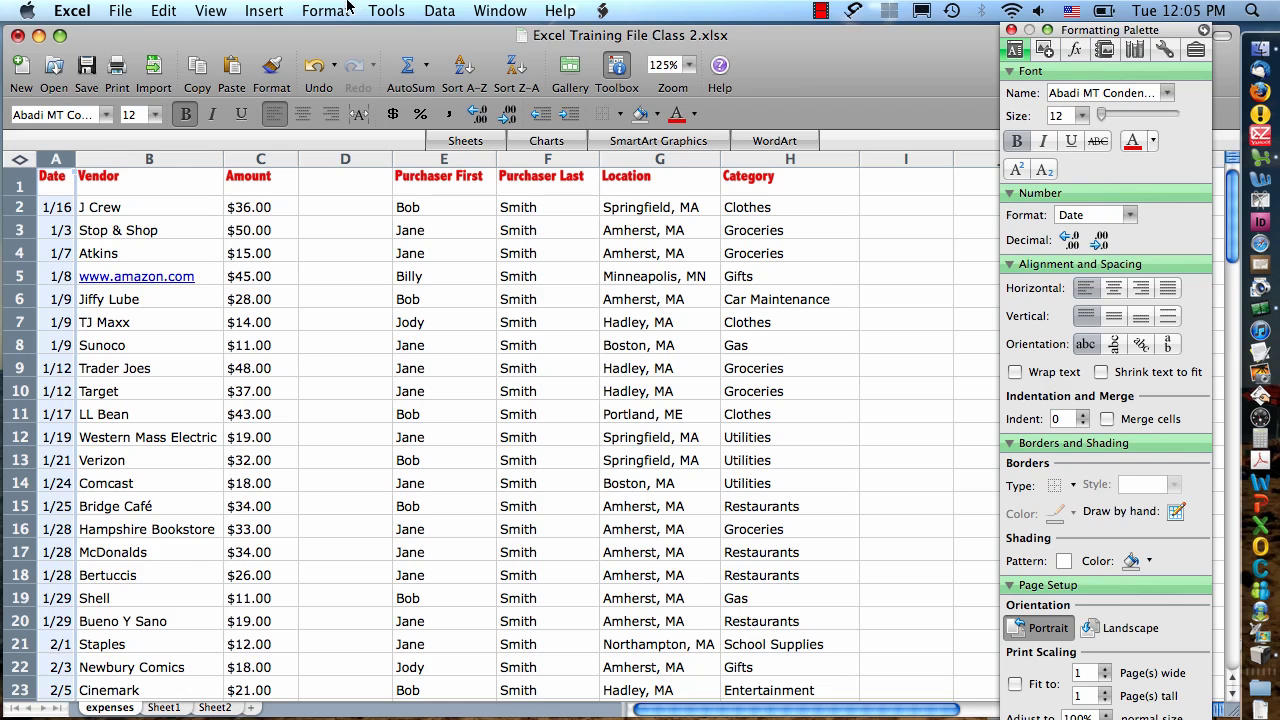
# Give column A the 3/14/01 date format so dates show the year, e.g. 1/16/10.
pyautogui.click(331, 12)
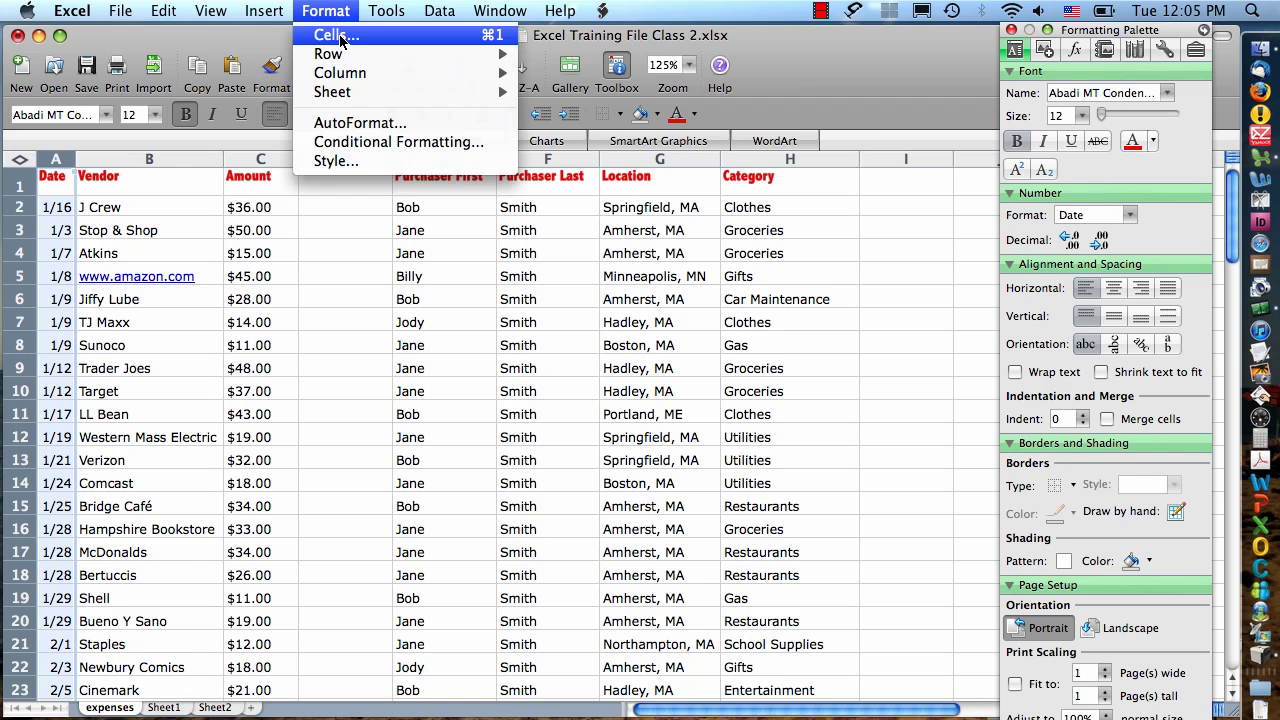
pyautogui.click(336, 34)
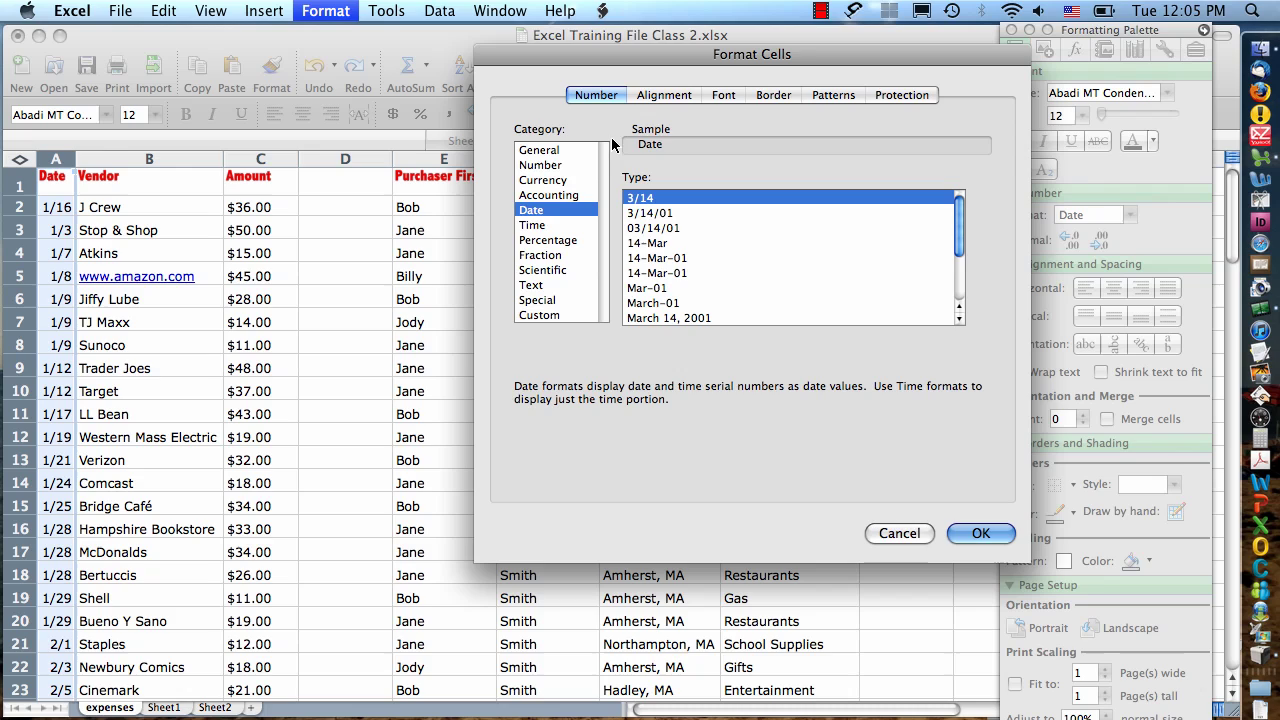
pyautogui.click(565, 211)
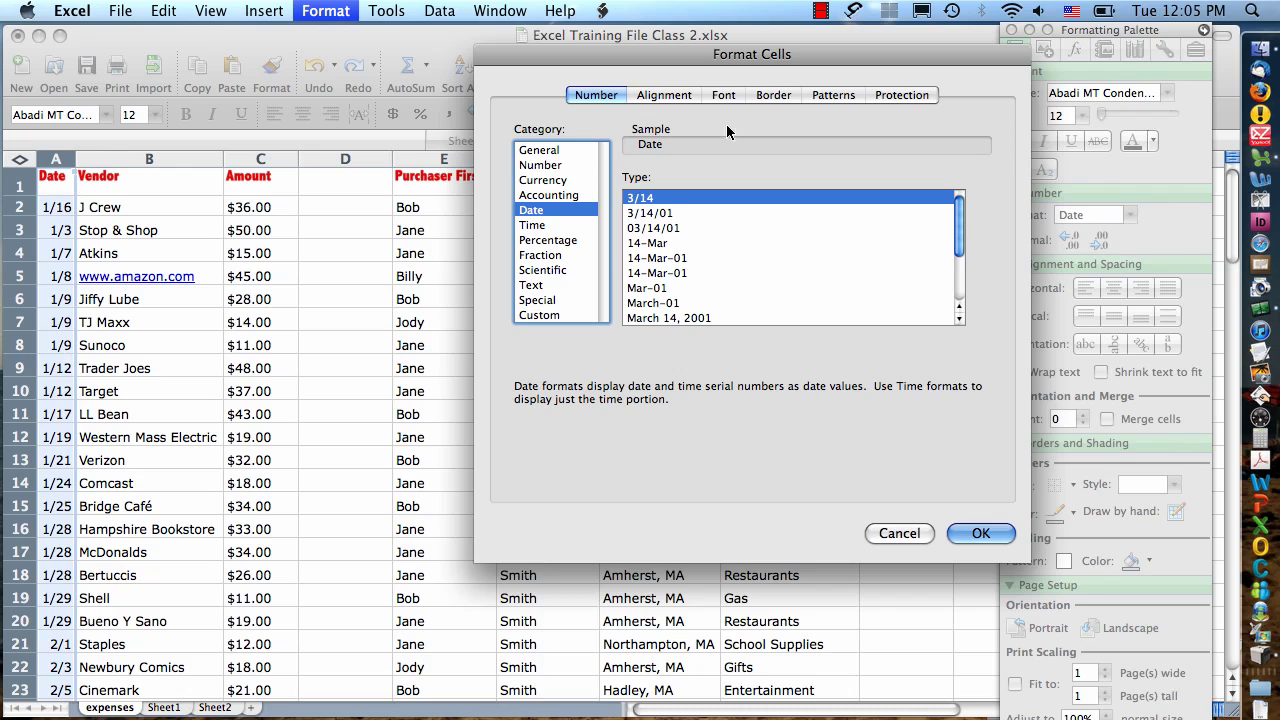
pyautogui.click(664, 213)
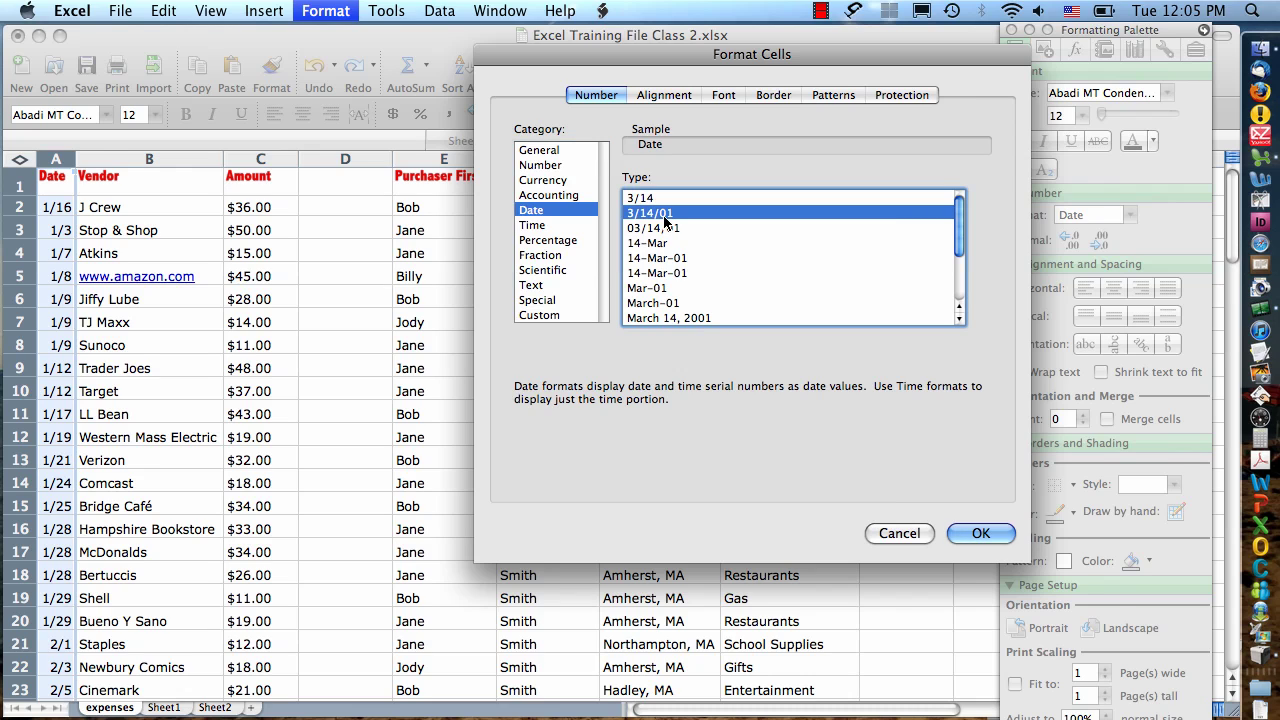
pyautogui.click(974, 534)
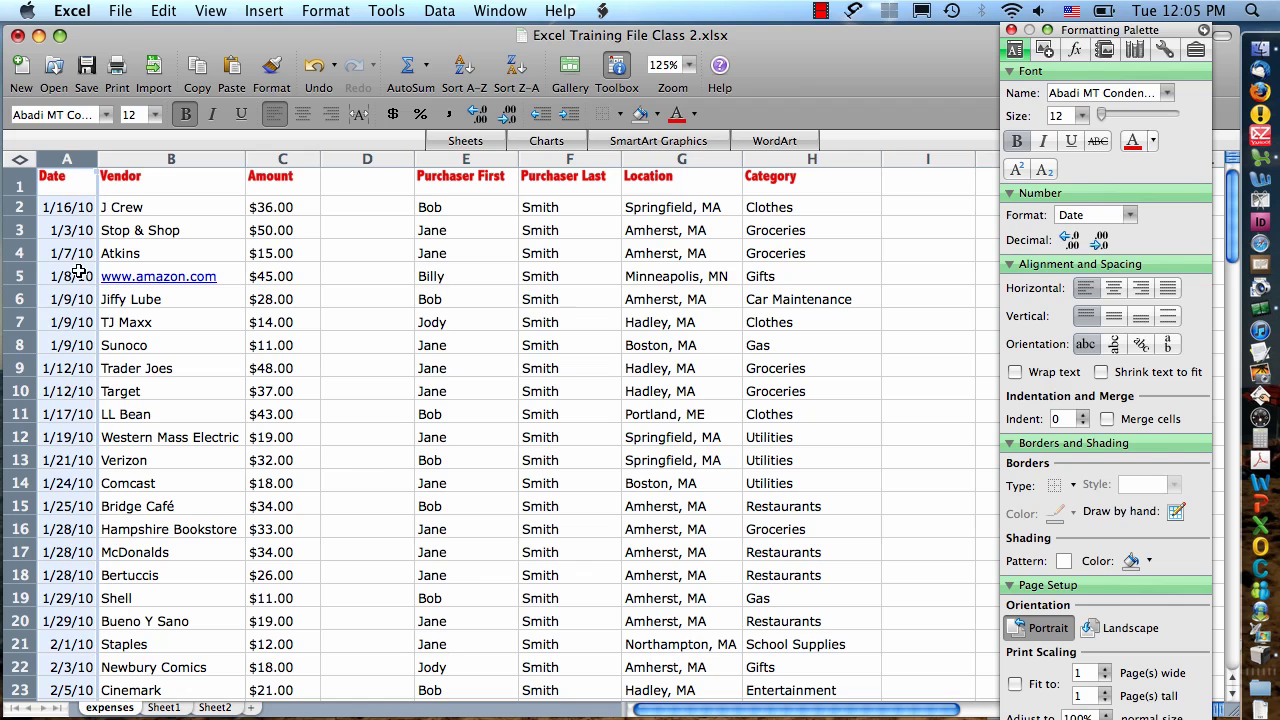
# Angle the row 1 headers upward at 34 degrees and heighten row 1 to fit them.
pyautogui.click(19, 186)
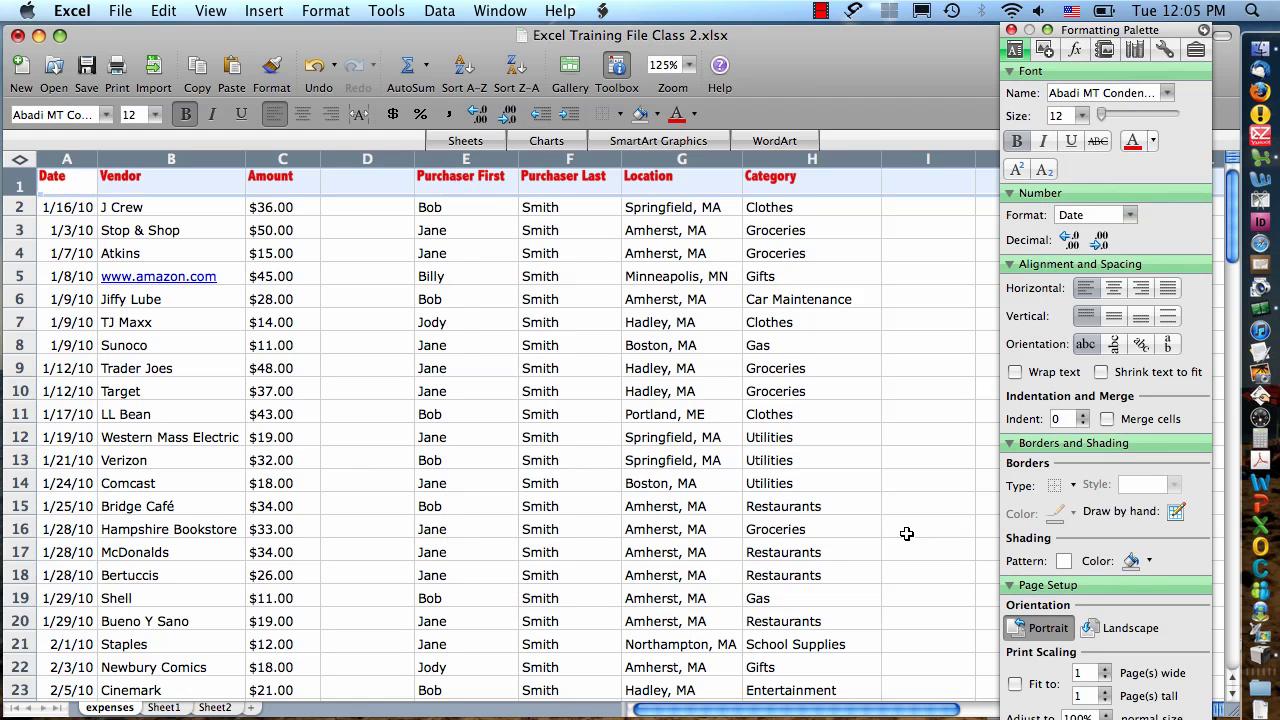
pyautogui.click(318, 12)
pyautogui.click(330, 36)
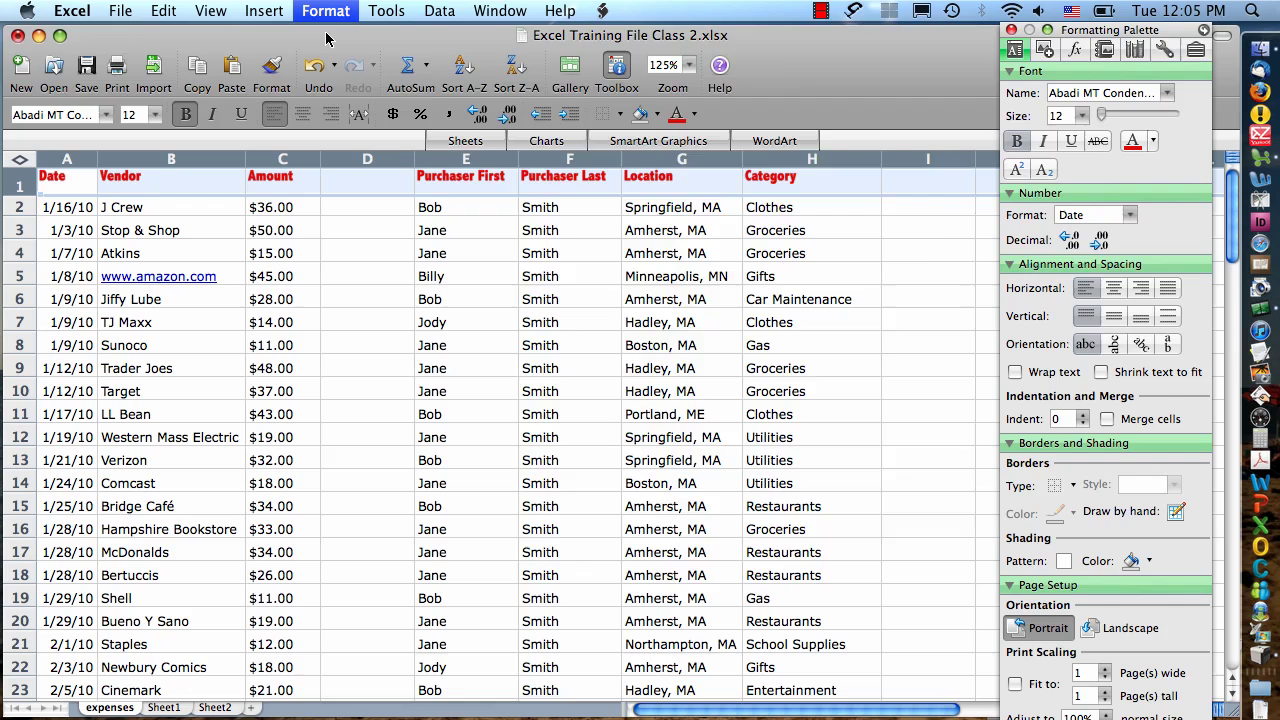
pyautogui.click(666, 95)
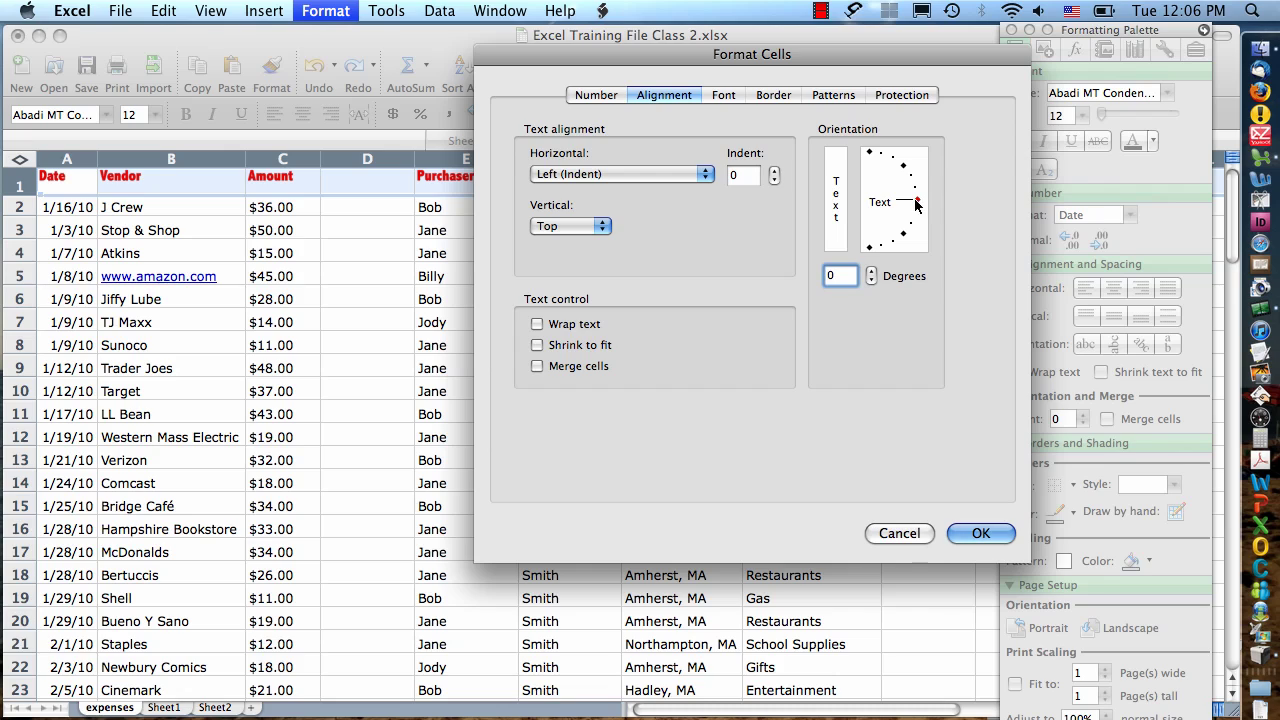
pyautogui.moveTo(918, 201); pyautogui.dragTo(902, 172)
pyautogui.click(976, 536)
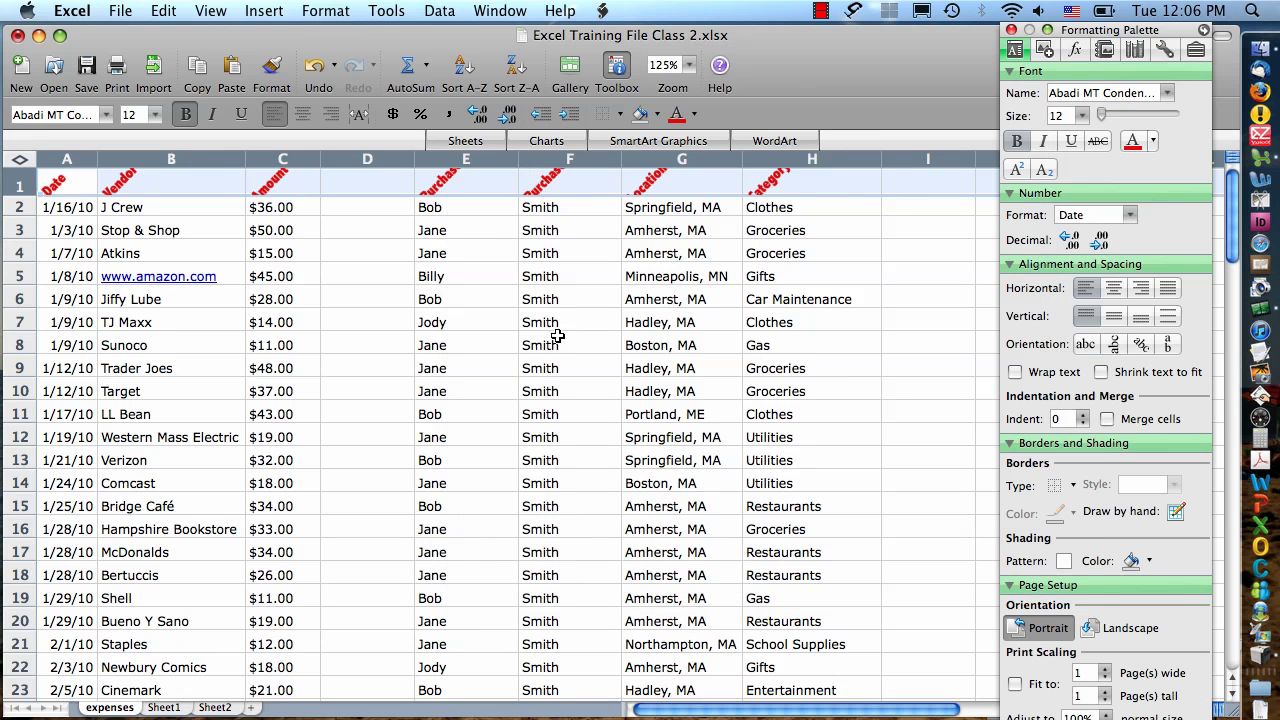
pyautogui.moveTo(15, 193); pyautogui.dragTo(27, 245)
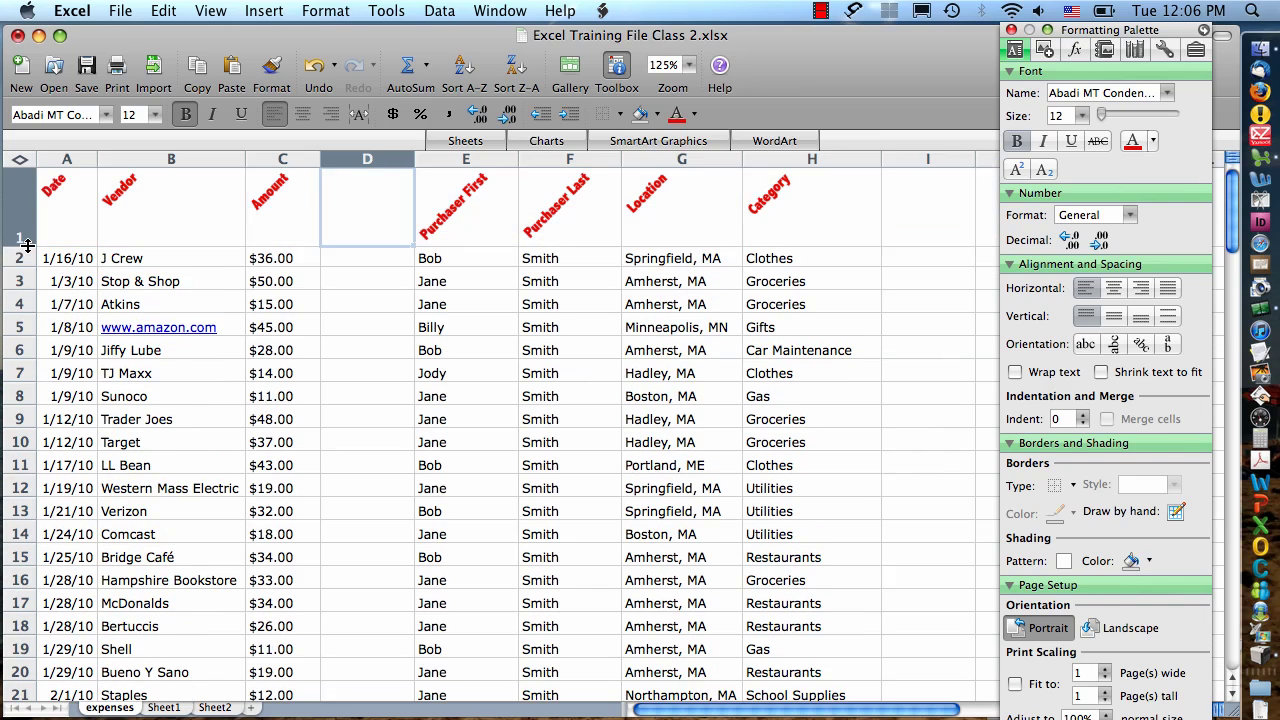